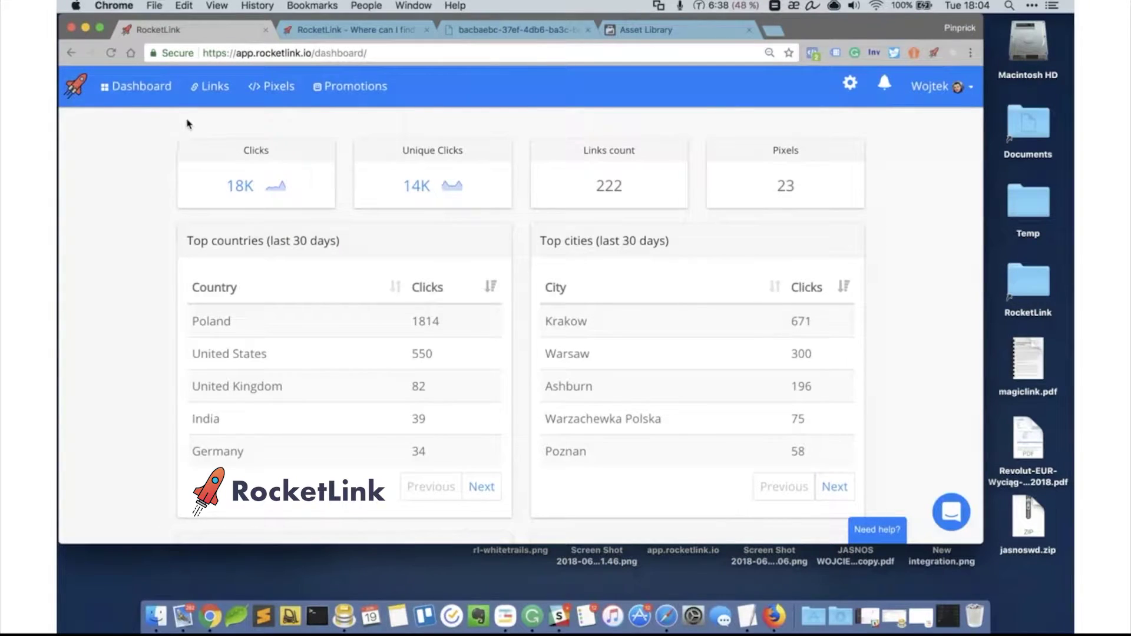
Start a new pixel, choose Facebook as its type and name it "Test pixel"
{"action": "left_click", "coordinate": [274, 94]}
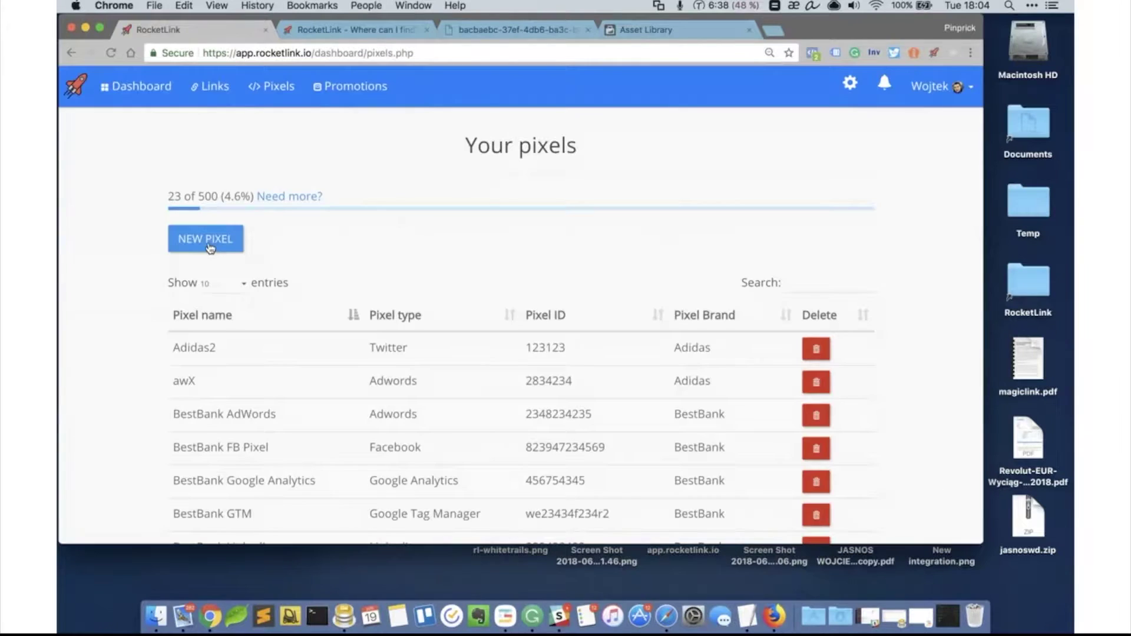
{"action": "left_click", "coordinate": [208, 244]}
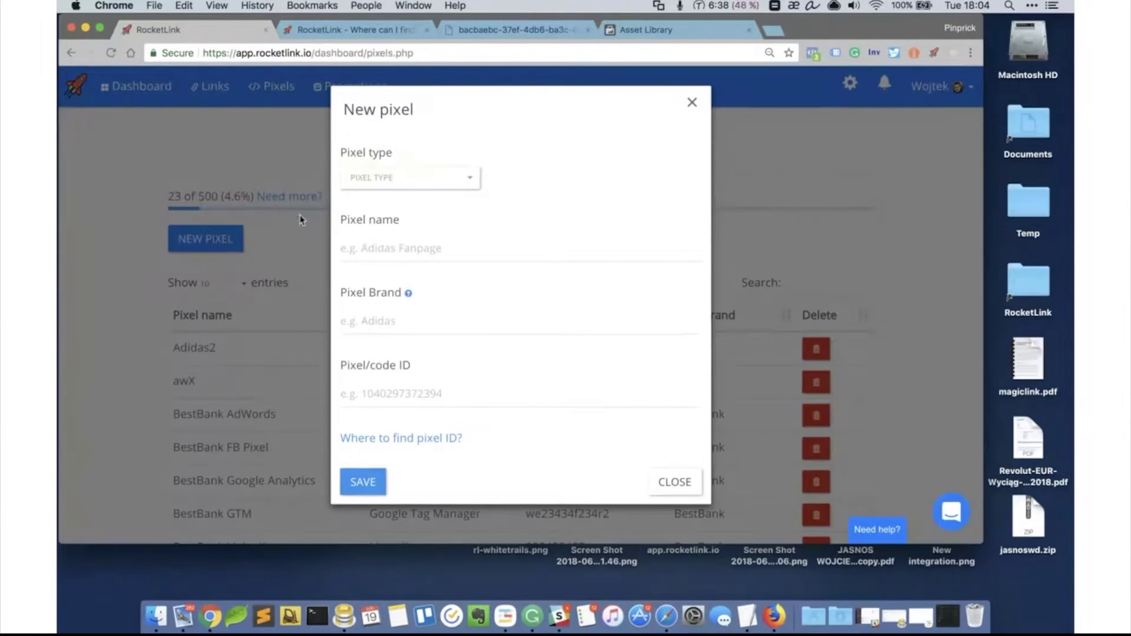
{"action": "left_click", "coordinate": [406, 188]}
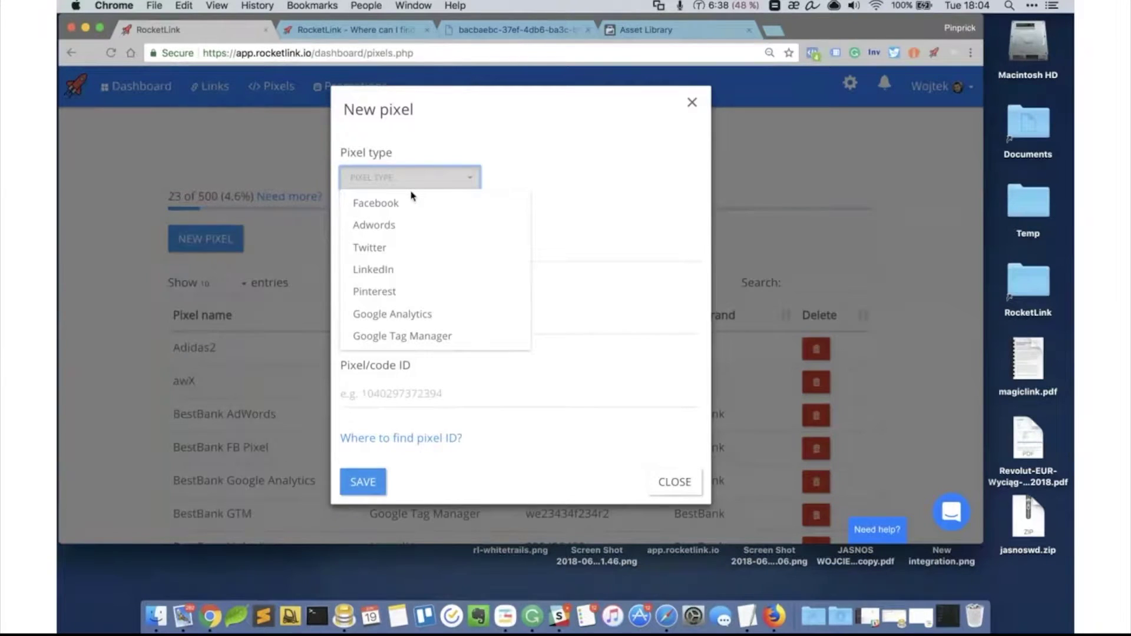
{"action": "left_click", "coordinate": [405, 206]}
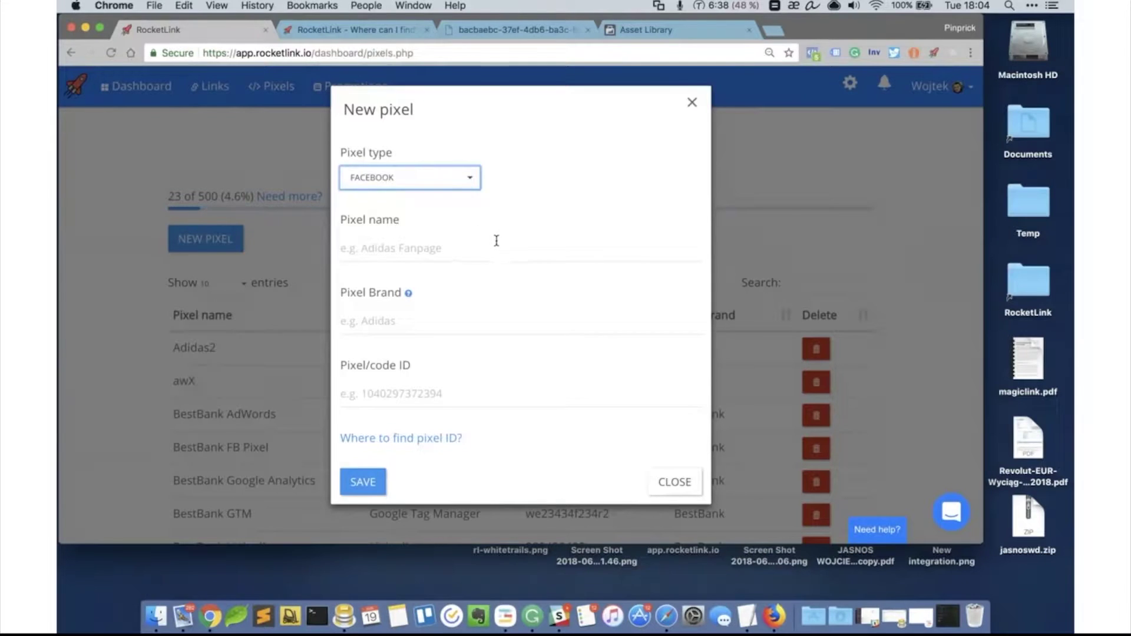
{"action": "left_click", "coordinate": [497, 241]}
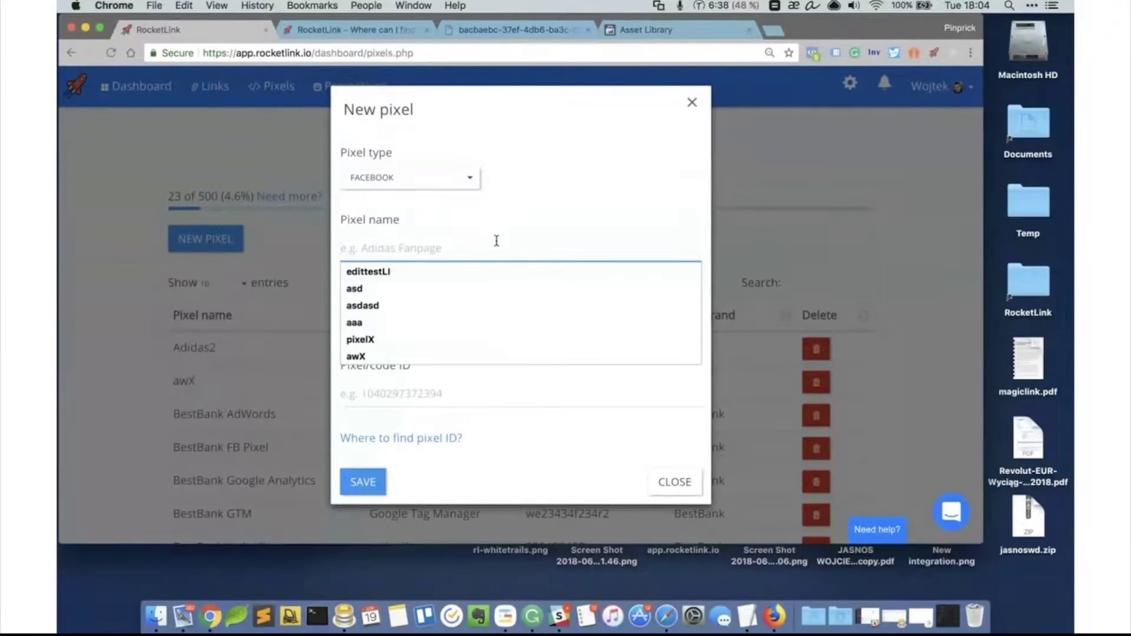
{"action": "left_click", "coordinate": [540, 213]}
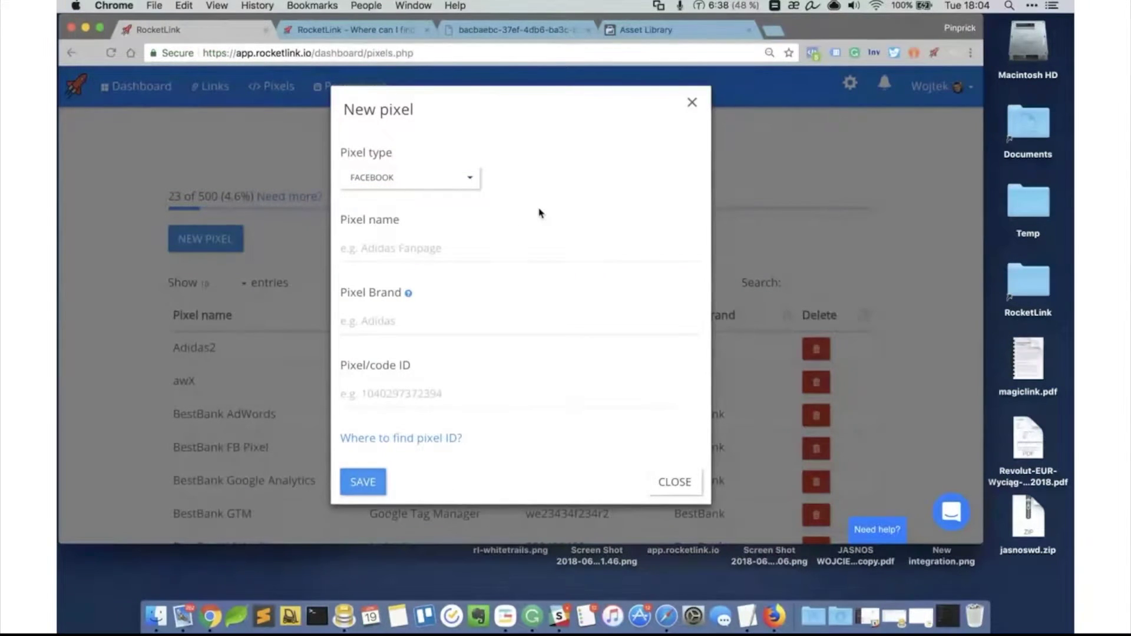
{"action": "left_click", "coordinate": [459, 250]}
{"action": "type", "text": "T"}
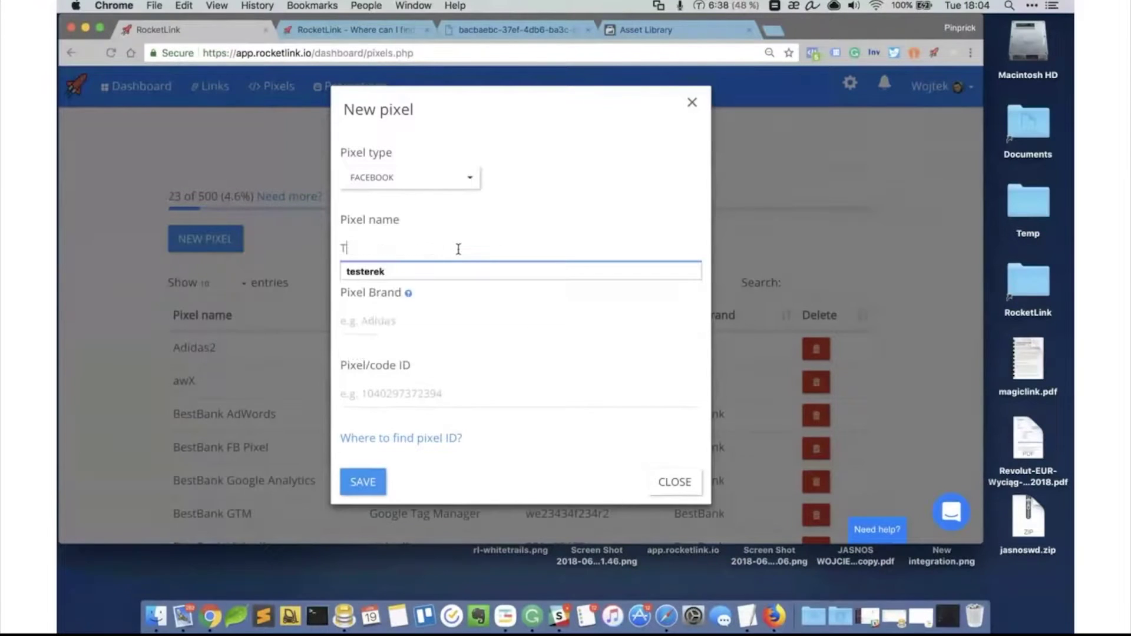
{"action": "type", "text": "est pixel"}
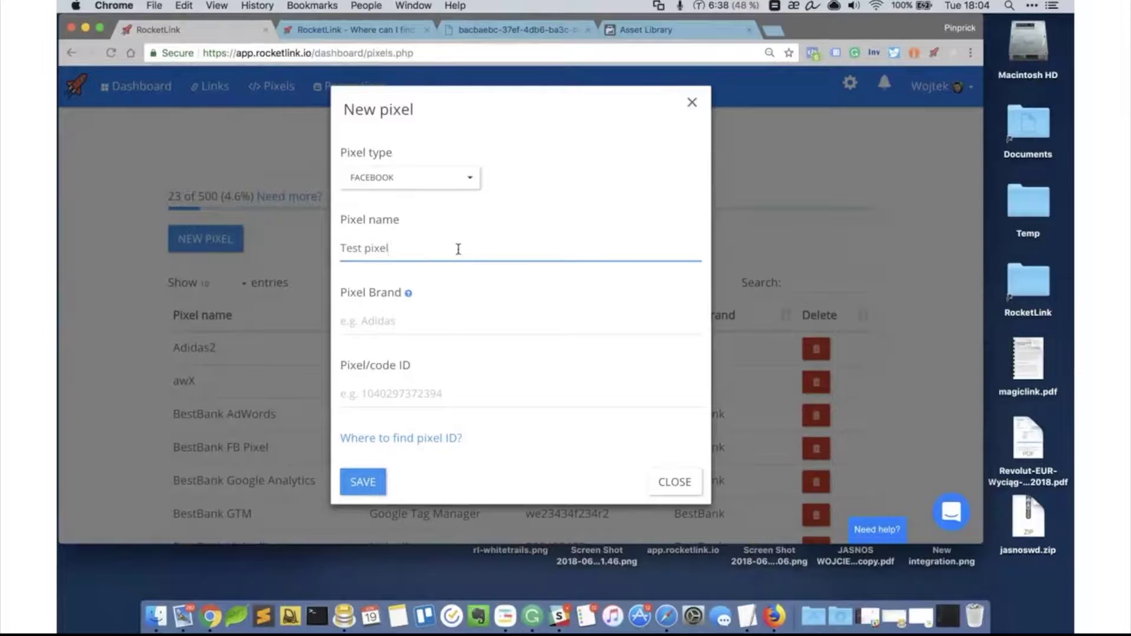
Set the pixel brand to adidas, fill in the Facebook pixel ID and save the pixel
{"action": "left_click", "coordinate": [417, 316]}
{"action": "type", "text": "adidas"}
{"action": "key", "text": "Tab"}
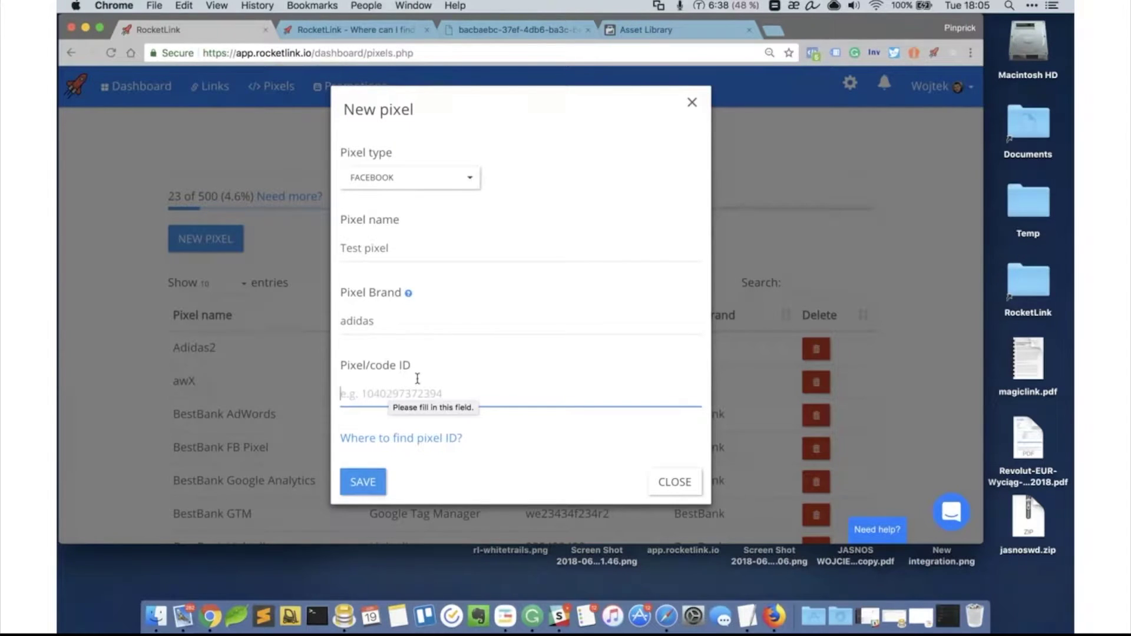
{"action": "left_click", "coordinate": [521, 27]}
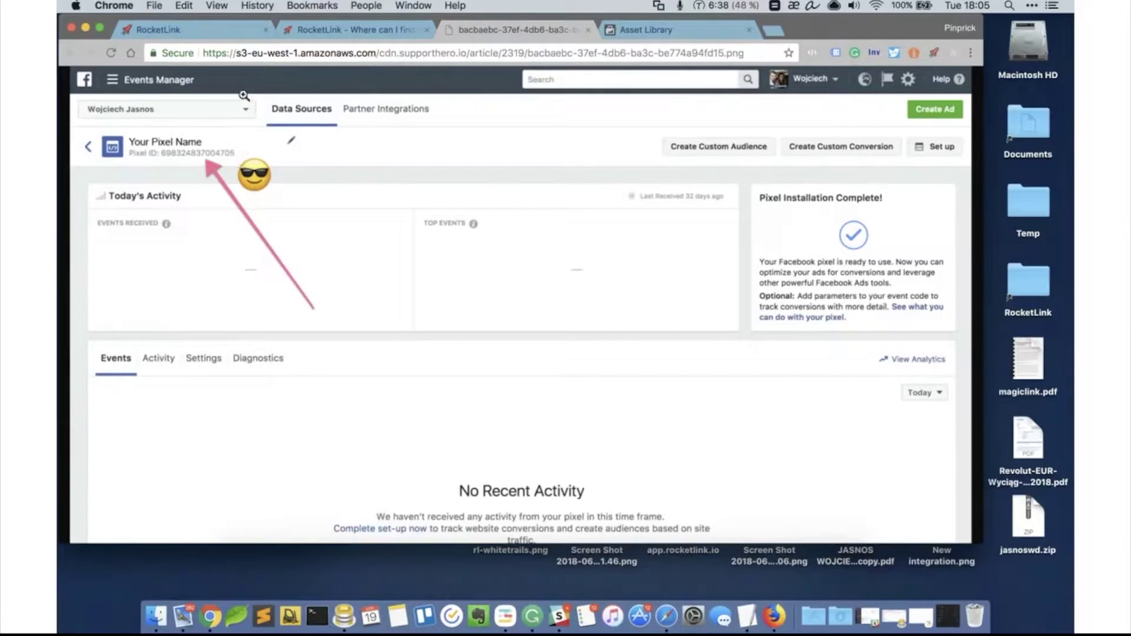
{"action": "left_click", "coordinate": [215, 37]}
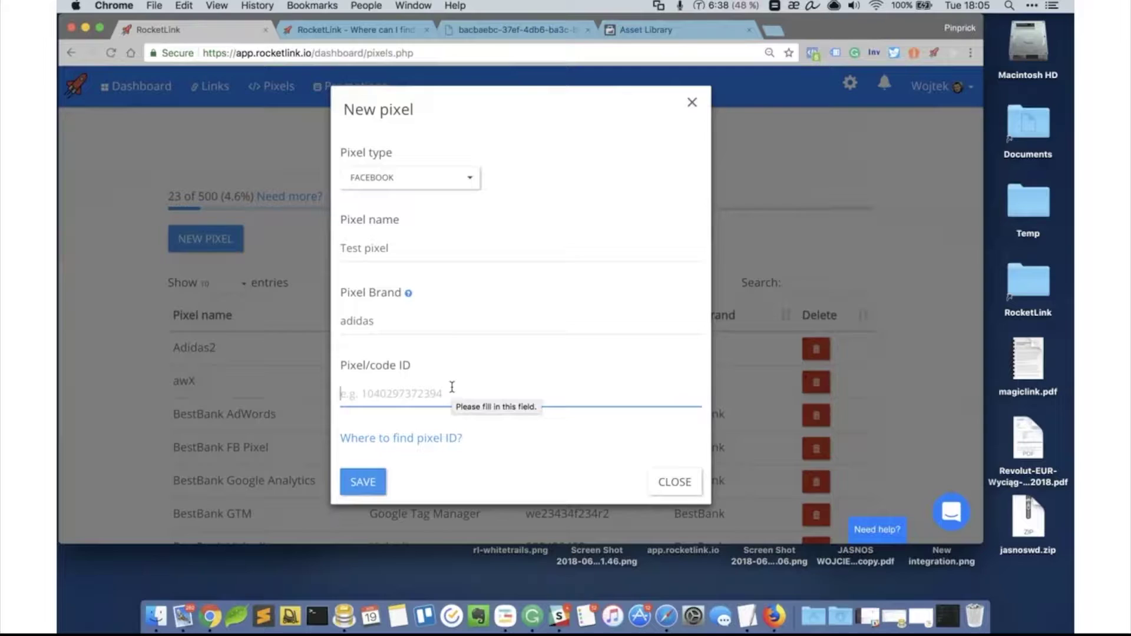
{"action": "key", "text": "super+v"}
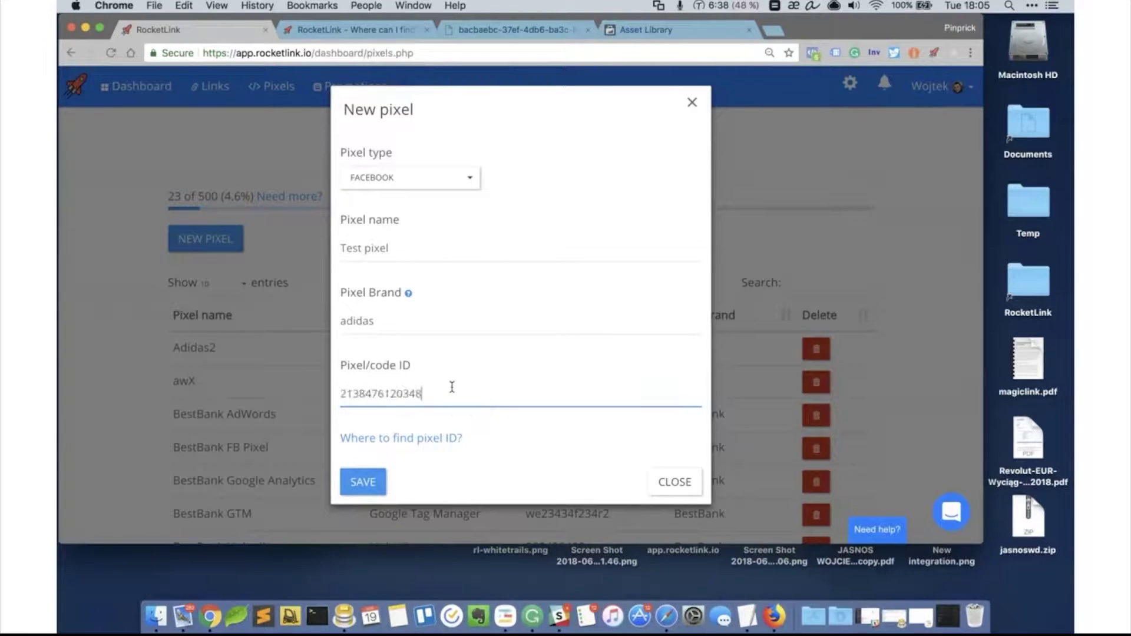
{"action": "left_click", "coordinate": [364, 483]}
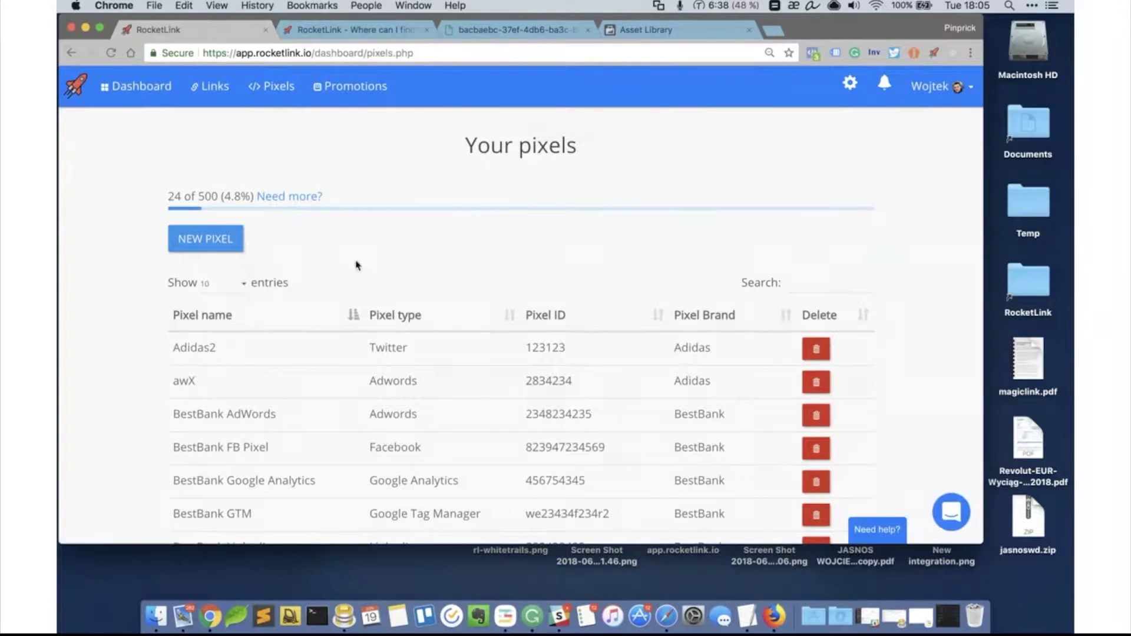
{"action": "left_click", "coordinate": [220, 98]}
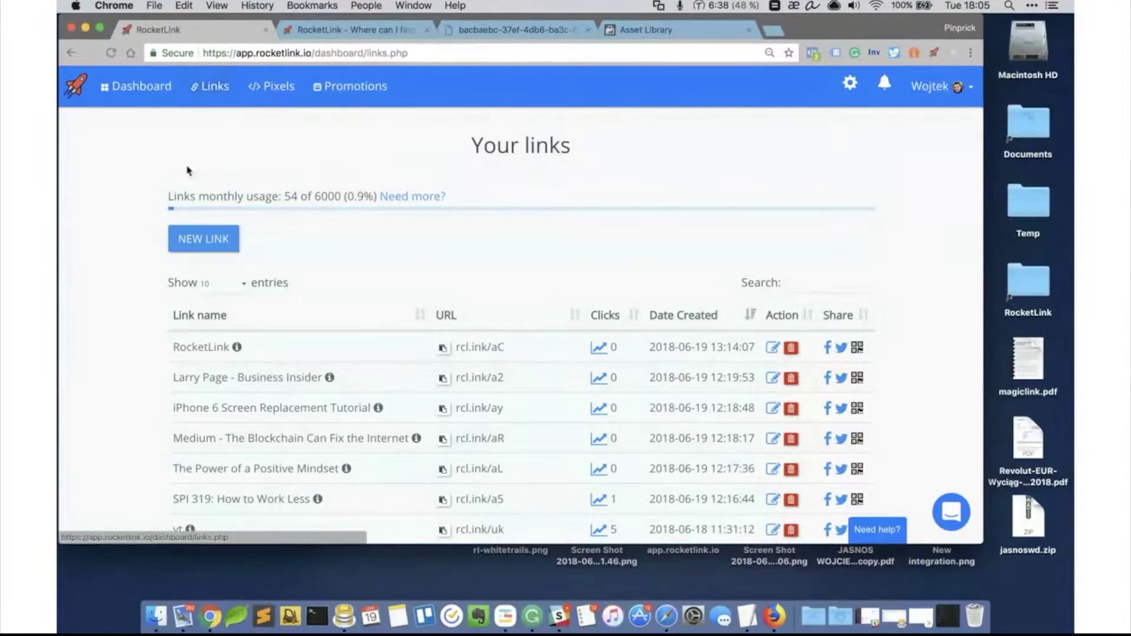
{"action": "left_click", "coordinate": [186, 242]}
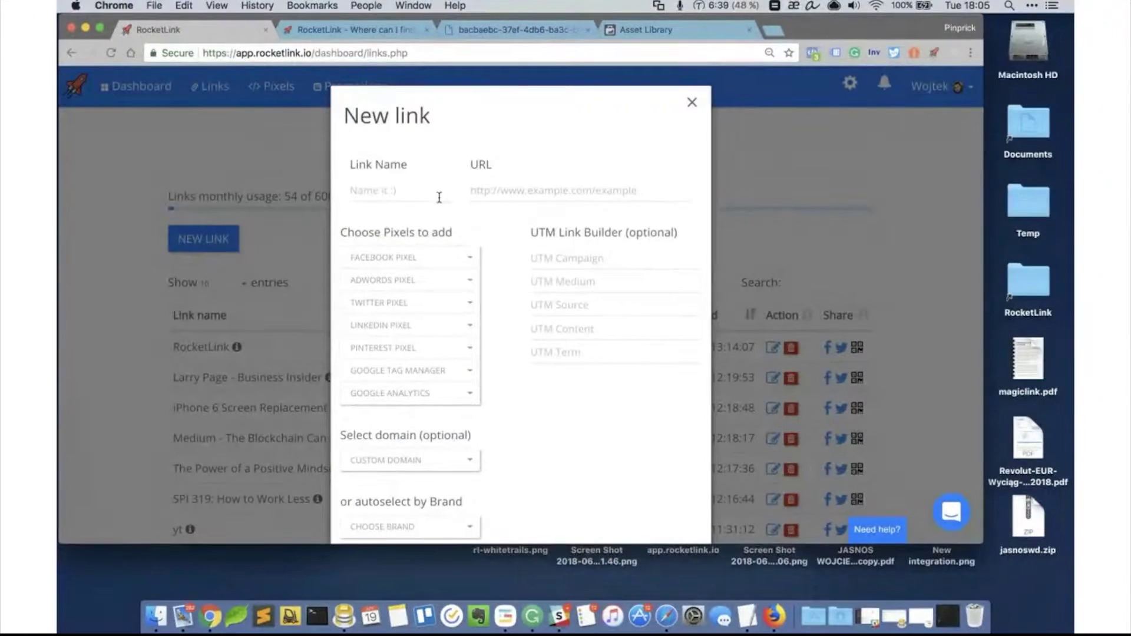
{"action": "scroll", "coordinate": [436, 194], "scroll_direction": "down", "scroll_amount": 2}
{"action": "left_click", "coordinate": [382, 165]}
{"action": "left_click", "coordinate": [355, 144]}
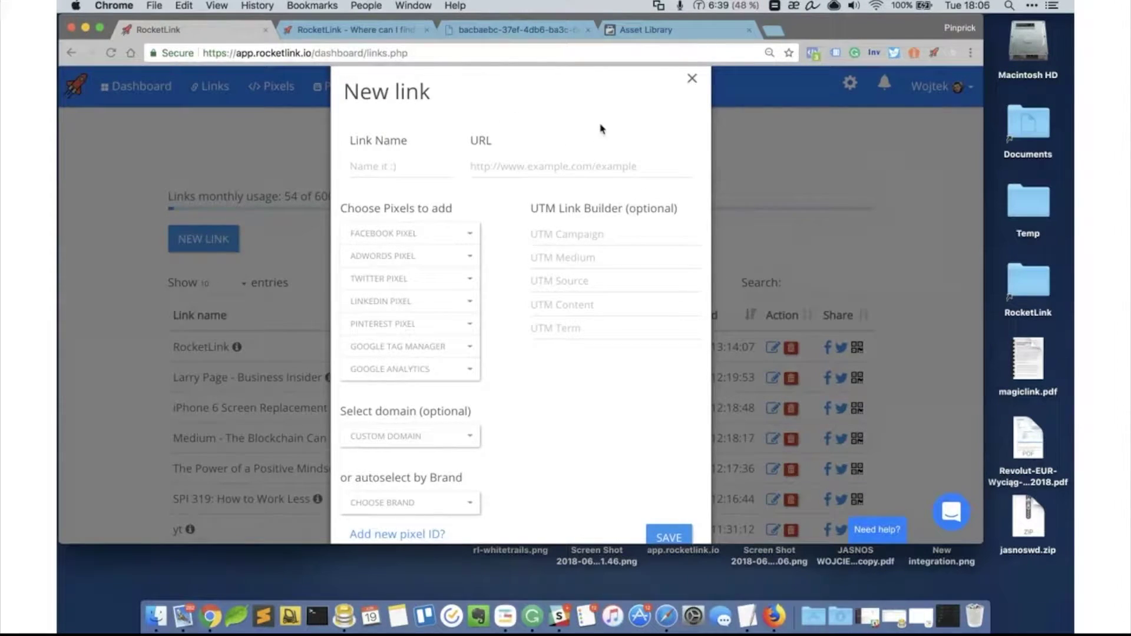
{"action": "left_click", "coordinate": [511, 166]}
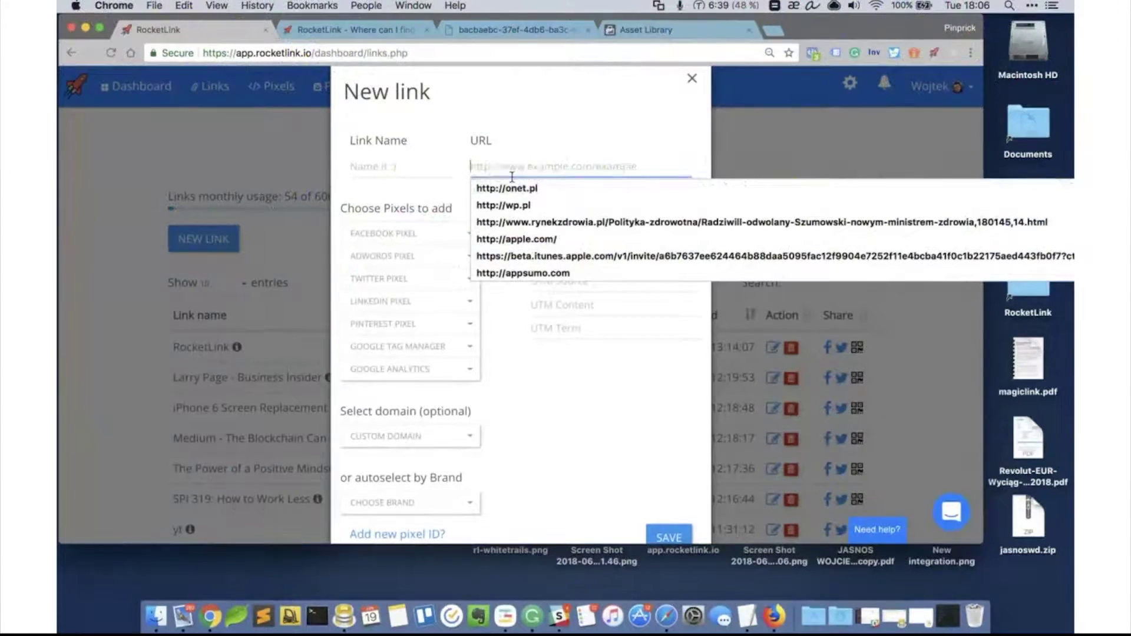
{"action": "left_click", "coordinate": [514, 238]}
{"action": "left_click", "coordinate": [404, 166]}
{"action": "type", "text": "Apple"}
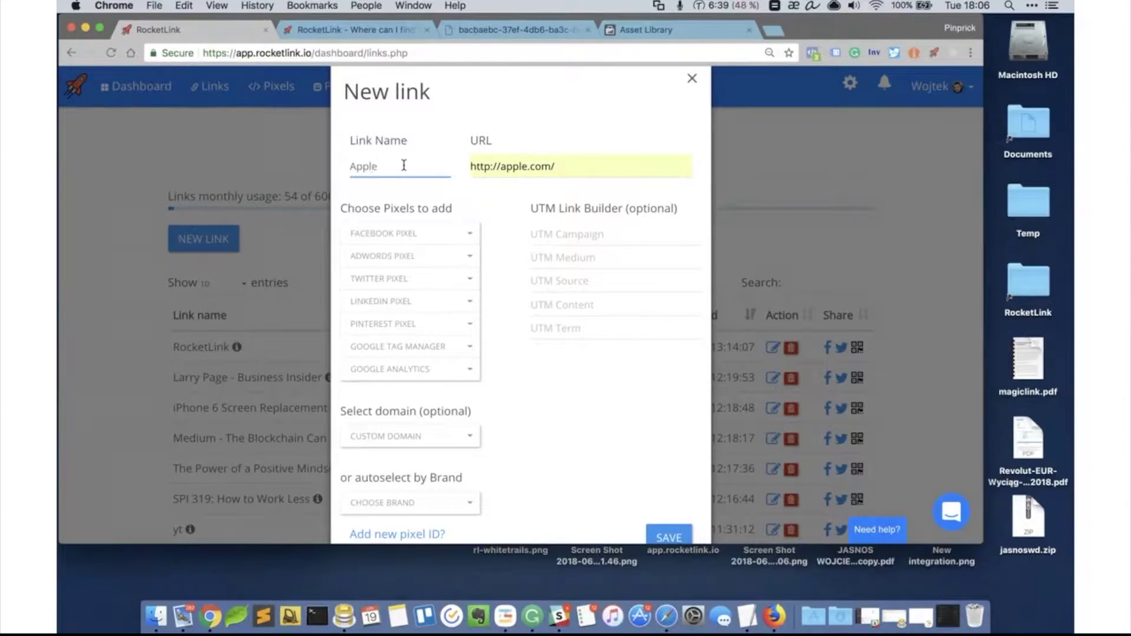
Examine the Facebook and AdWords pixels available for the link and the option to autoselect by brand
{"action": "left_click", "coordinate": [516, 312]}
{"action": "left_click_drag", "start_coordinate": [336, 207], "coordinate": [345, 139]}
{"action": "left_click", "coordinate": [468, 212]}
{"action": "left_click", "coordinate": [356, 207]}
{"action": "left_click", "coordinate": [465, 235]}
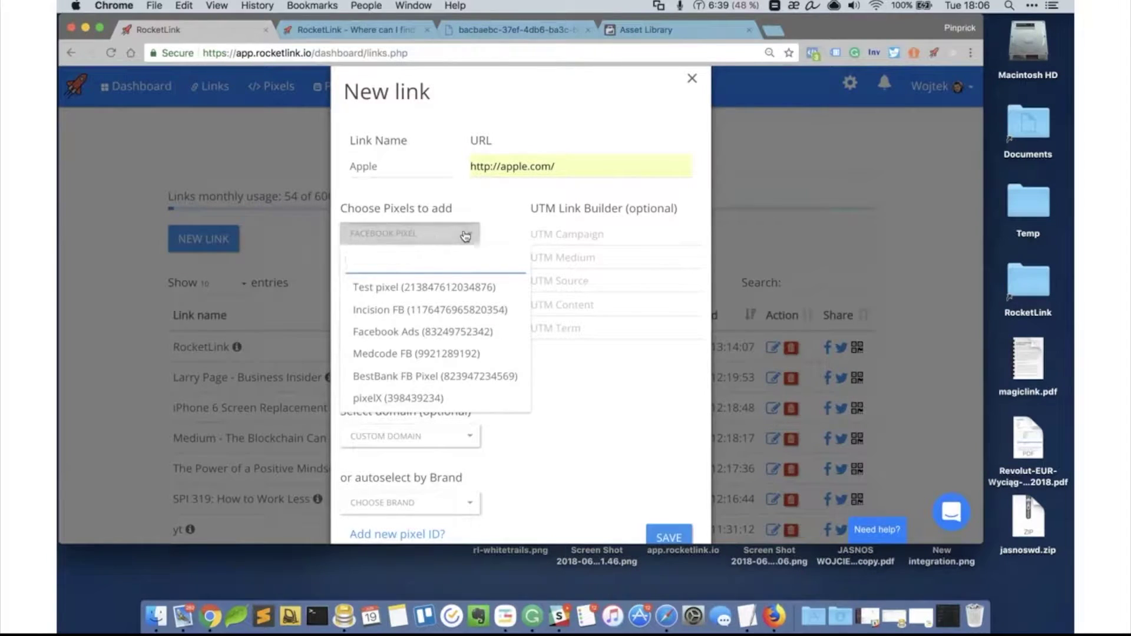
{"action": "left_click", "coordinate": [465, 234]}
{"action": "left_click", "coordinate": [464, 260]}
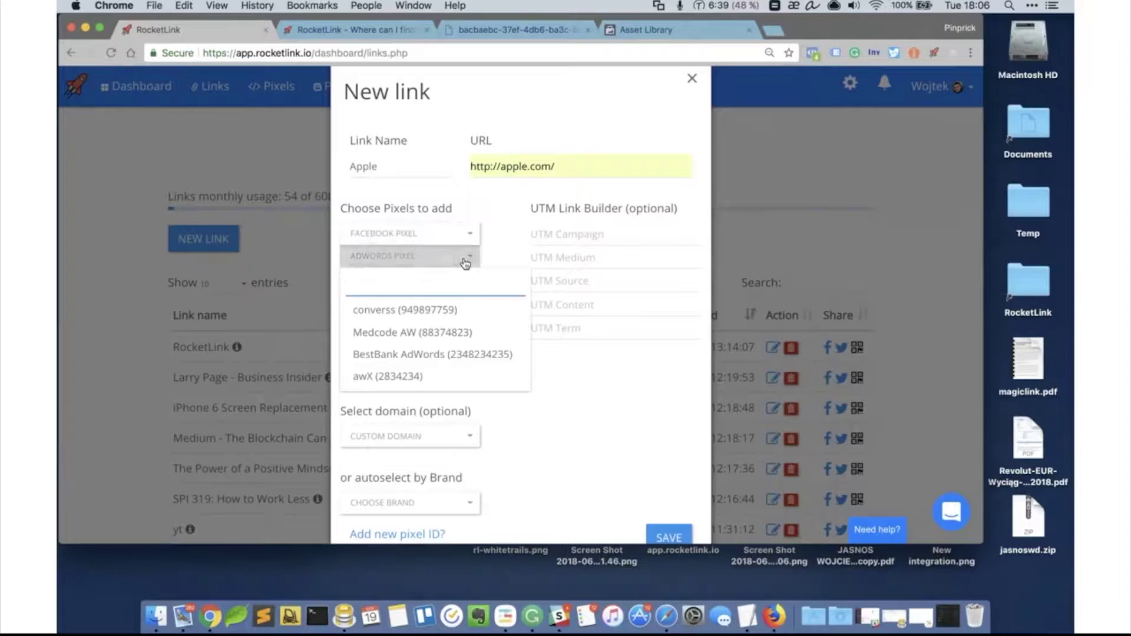
{"action": "left_click", "coordinate": [465, 259]}
{"action": "left_click_drag", "start_coordinate": [368, 481], "coordinate": [470, 477]}
{"action": "left_click", "coordinate": [478, 478]}
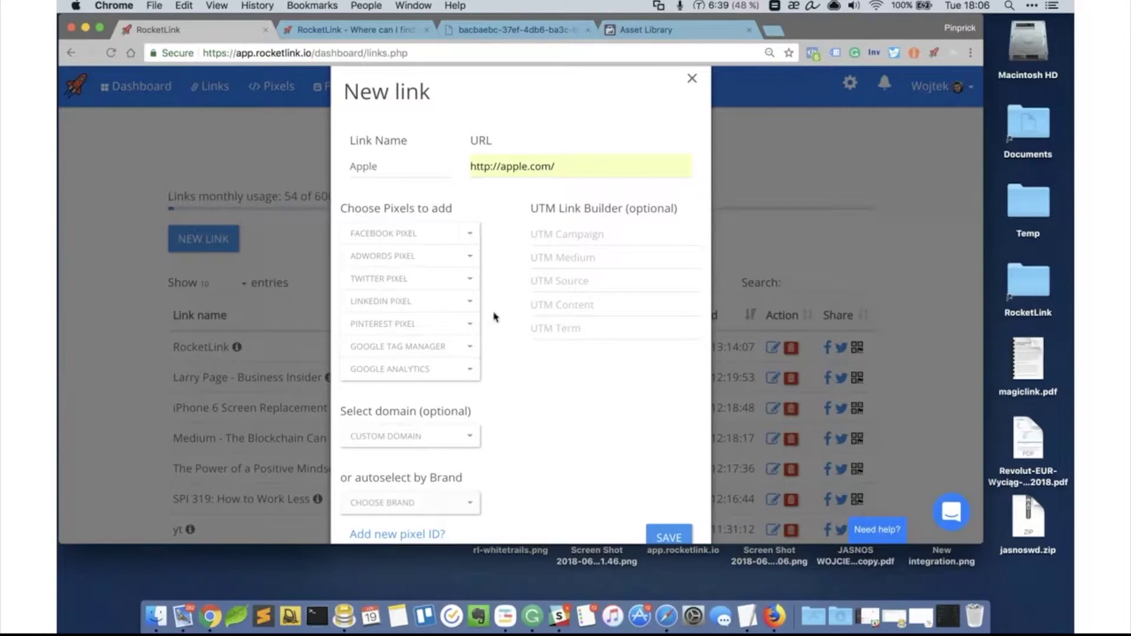
{"action": "left_click", "coordinate": [466, 239]}
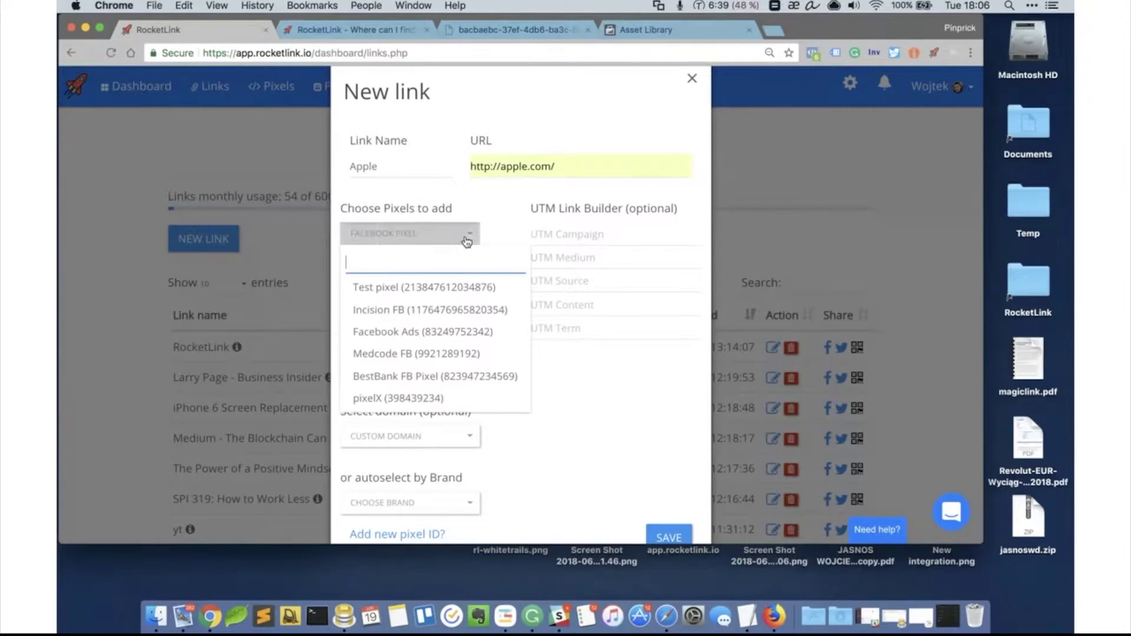
{"action": "left_click", "coordinate": [467, 234]}
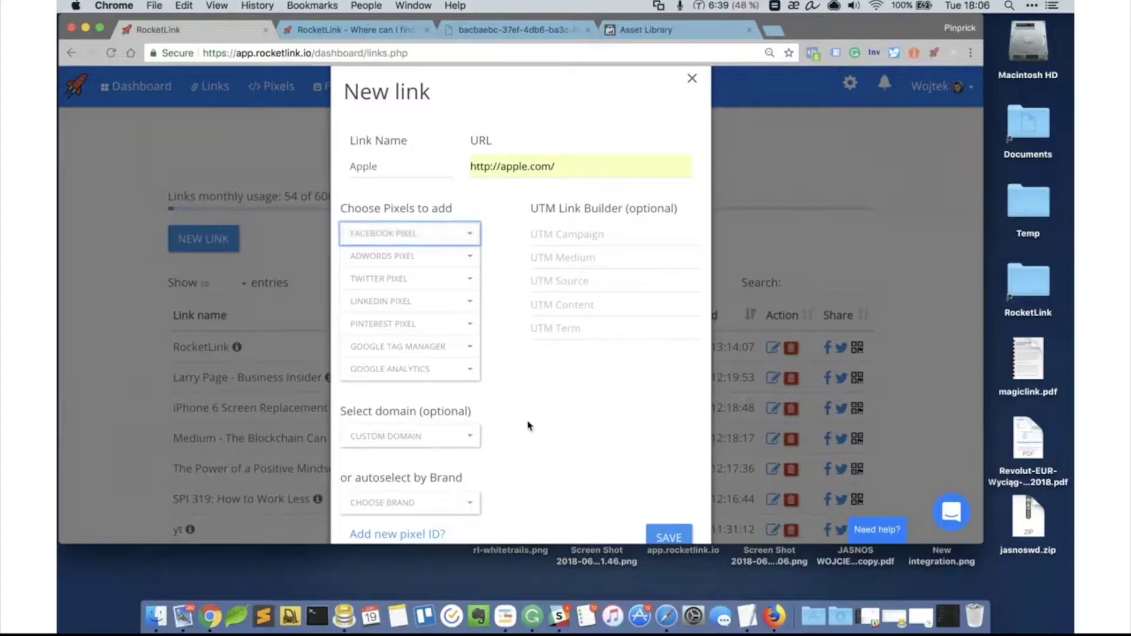
Add the BestBank FB Pixel and the BestBank AdWords pixel to the link individually
{"action": "left_click", "coordinate": [463, 235]}
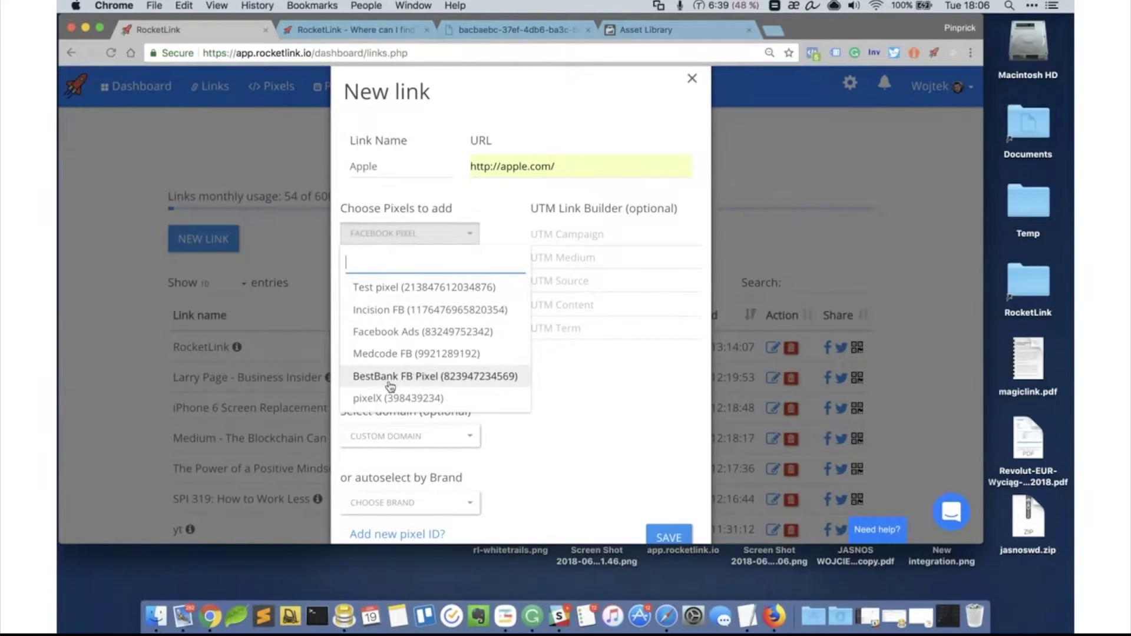
{"action": "left_click", "coordinate": [423, 378]}
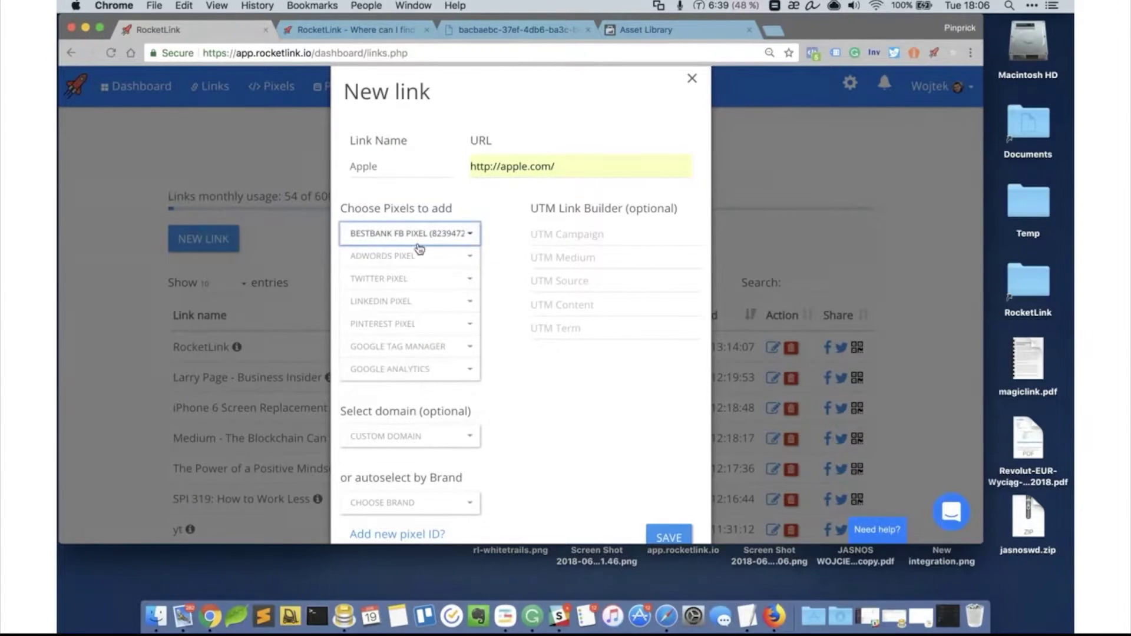
{"action": "left_click", "coordinate": [402, 259]}
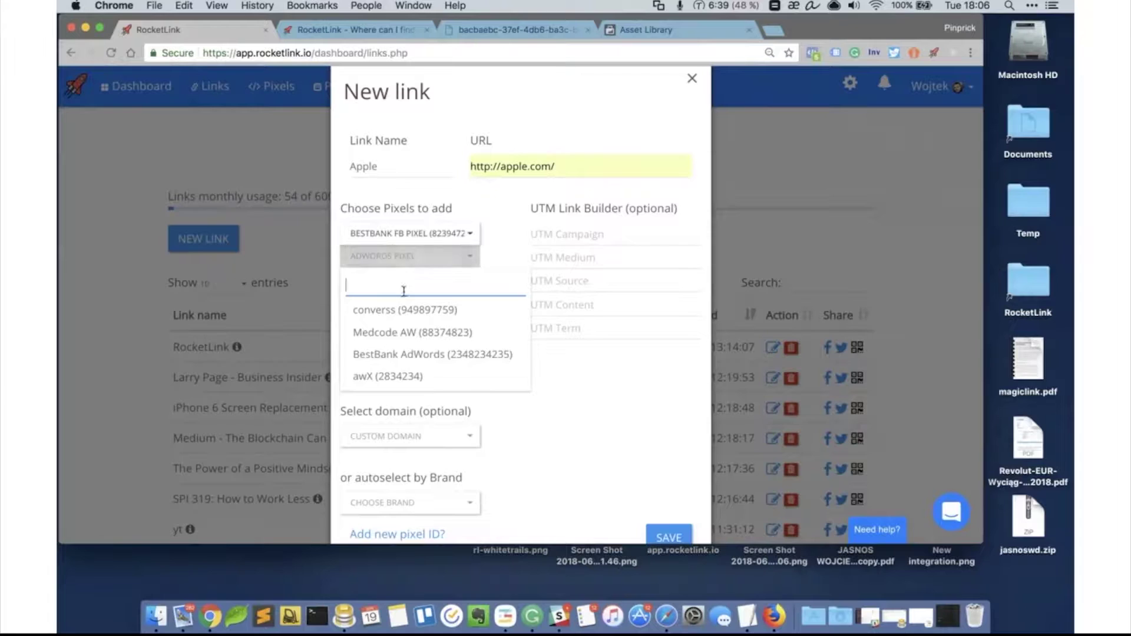
{"action": "left_click", "coordinate": [406, 355]}
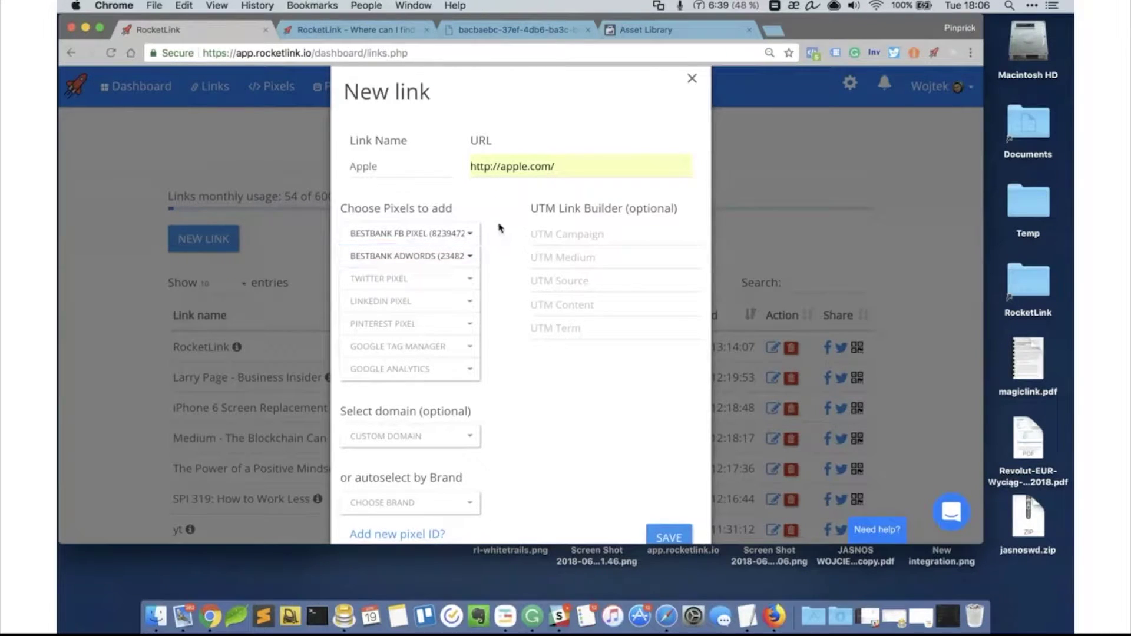
Autoselect the link's pixels and custom domain by the brand BestBank and save the link
{"action": "left_click", "coordinate": [428, 513]}
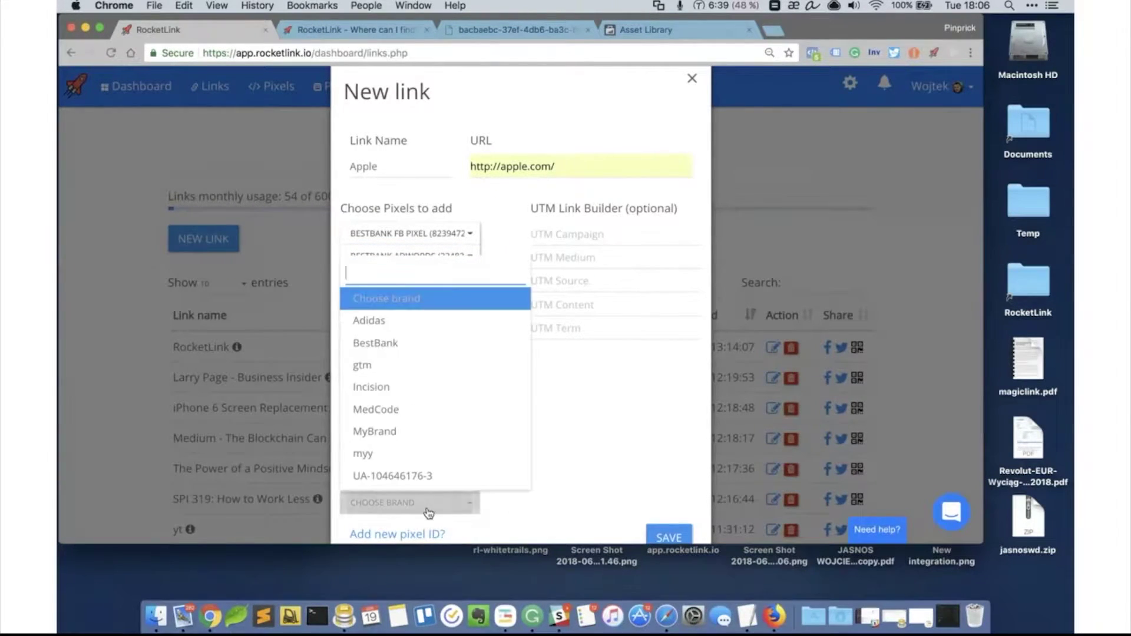
{"action": "type", "text": "b"}
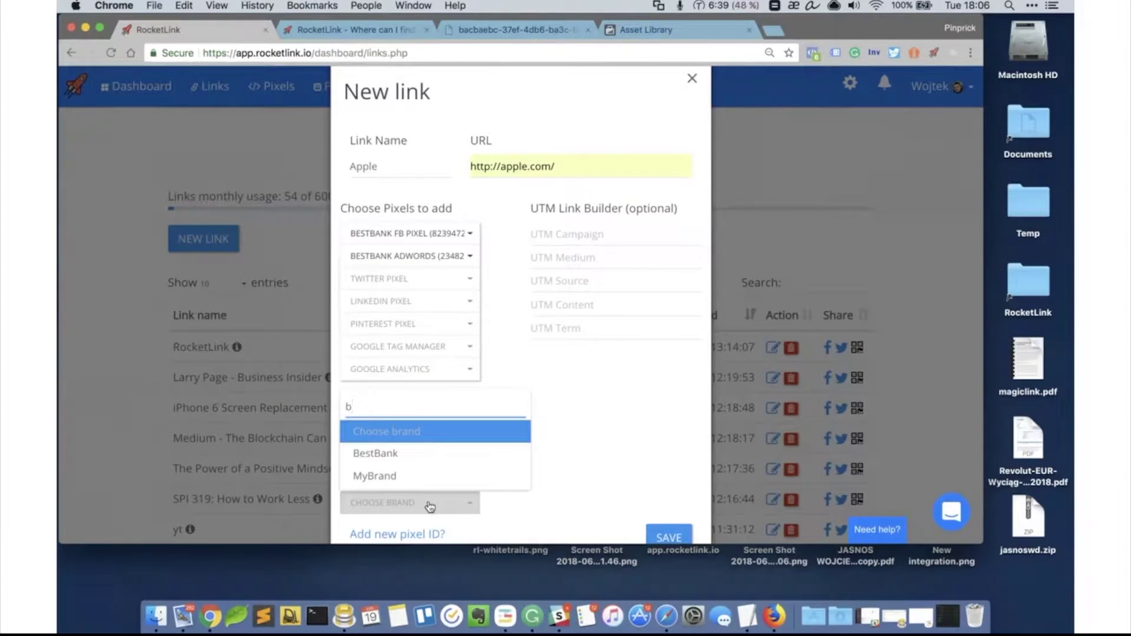
{"action": "type", "text": "es"}
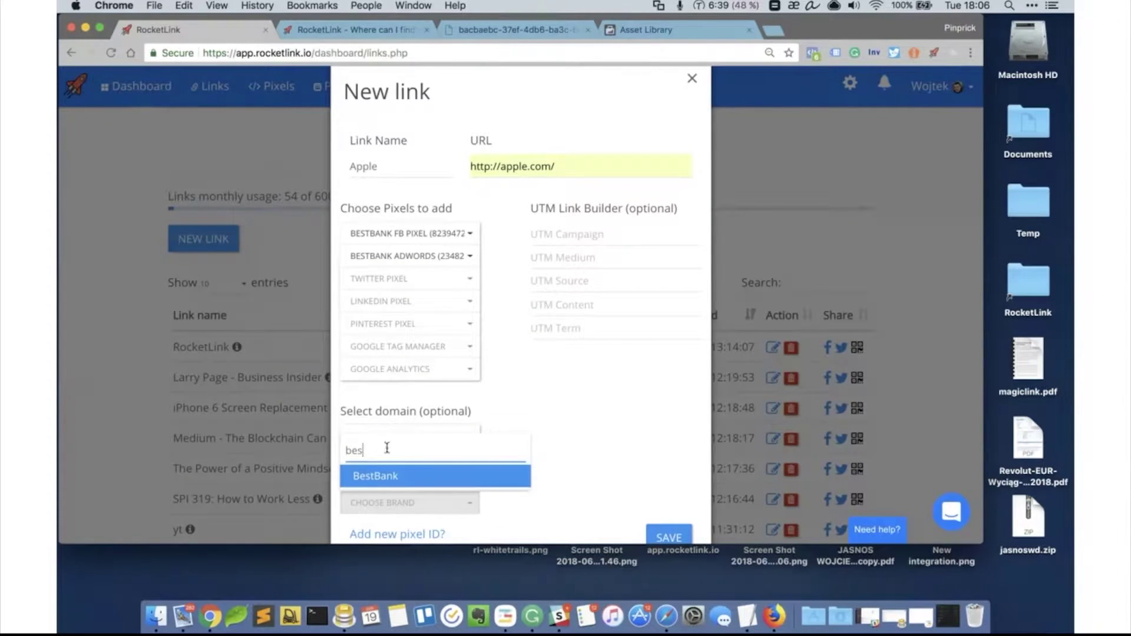
{"action": "left_click", "coordinate": [381, 481]}
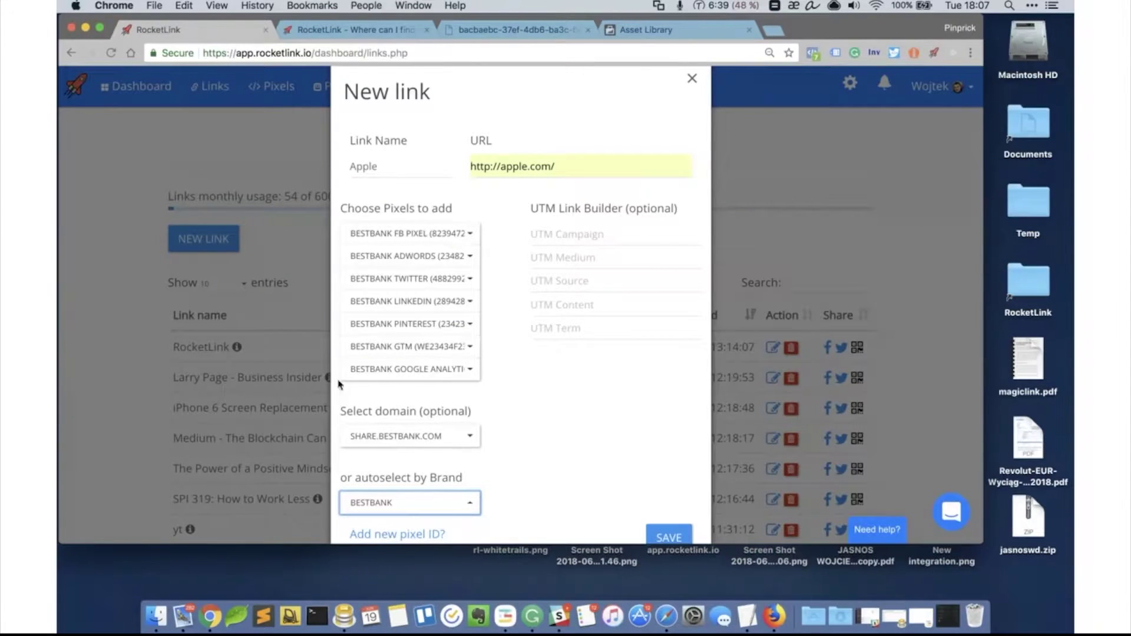
{"action": "scroll", "coordinate": [669, 397], "scroll_direction": "down", "scroll_amount": 2}
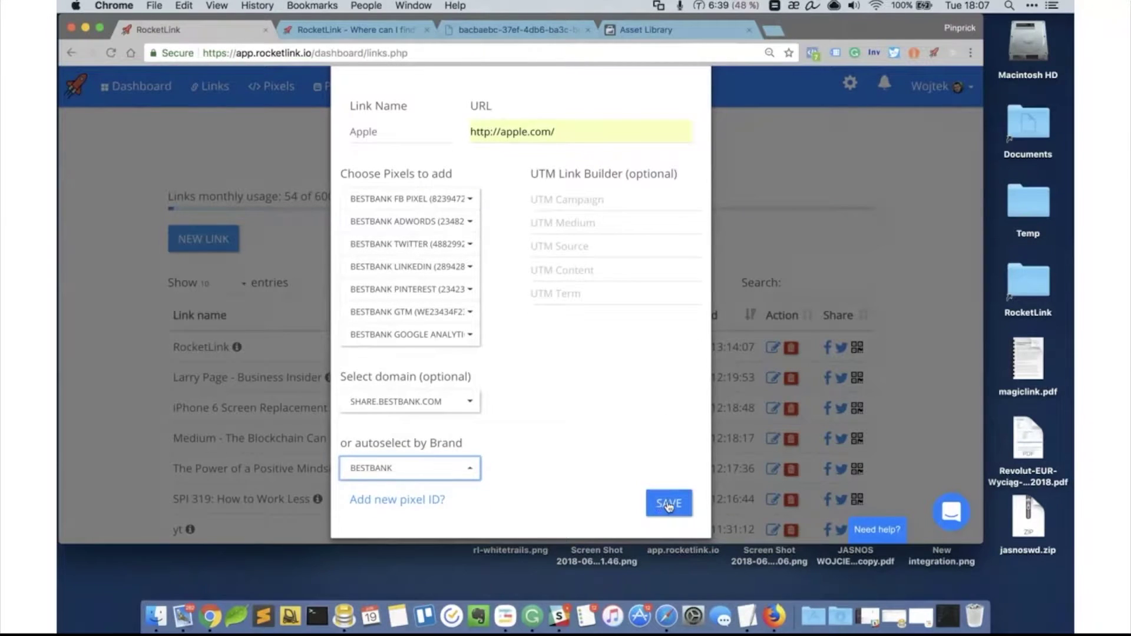
{"action": "left_click", "coordinate": [666, 506]}
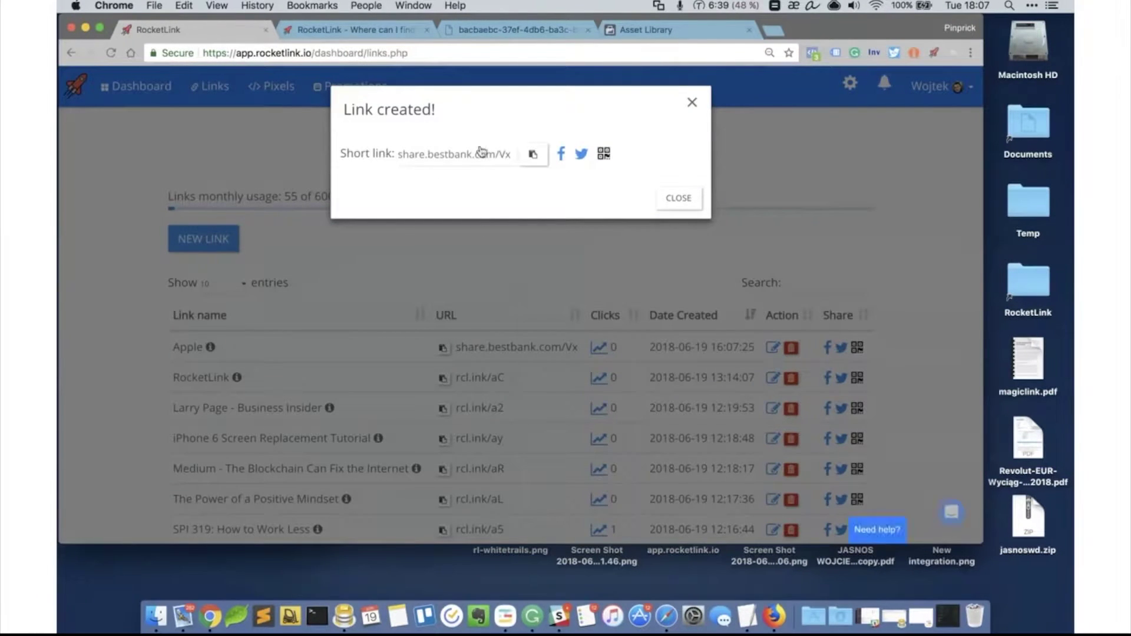
Copy the created short link and open its QR code
{"action": "left_click", "coordinate": [532, 155]}
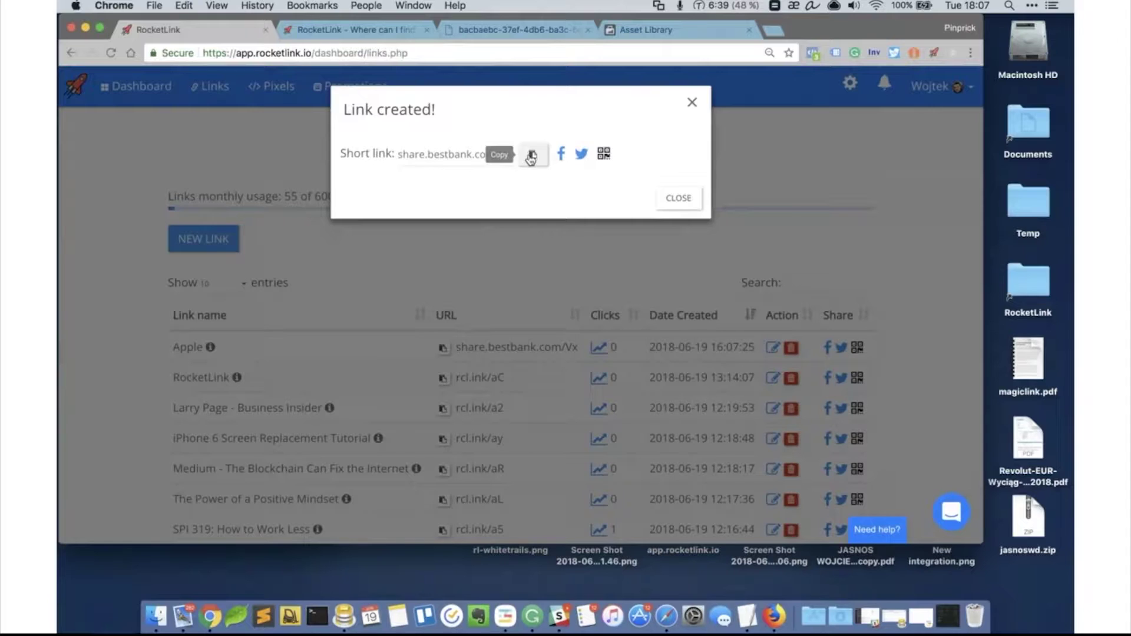
{"action": "left_click", "coordinate": [604, 154]}
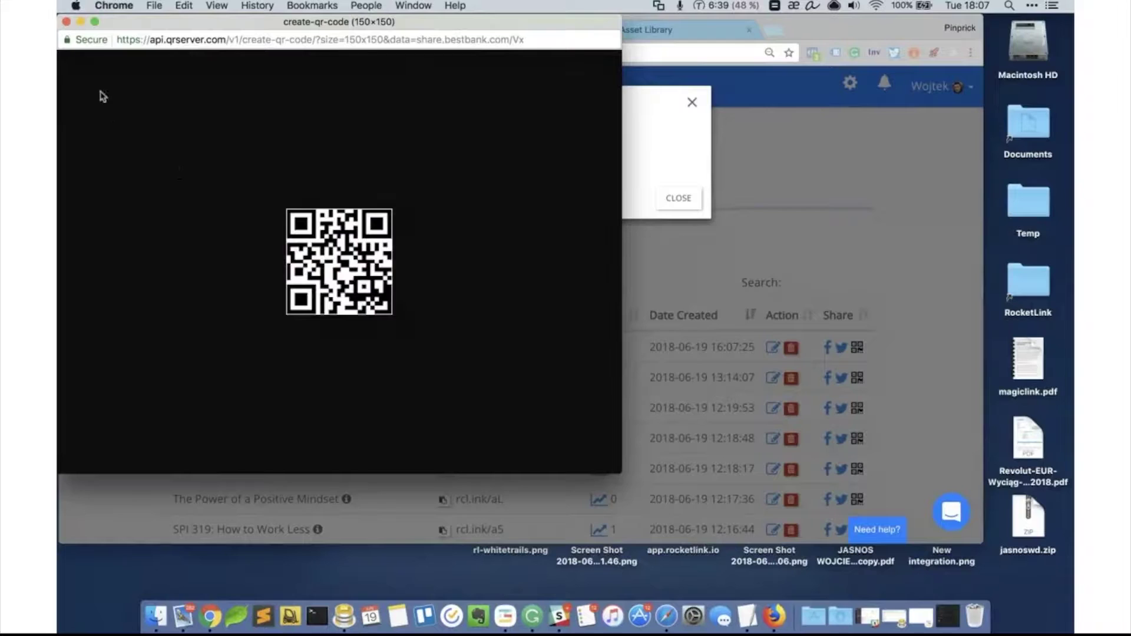
Close the QR code window and the created-link confirmation to return to the list of links
{"action": "left_click", "coordinate": [67, 21]}
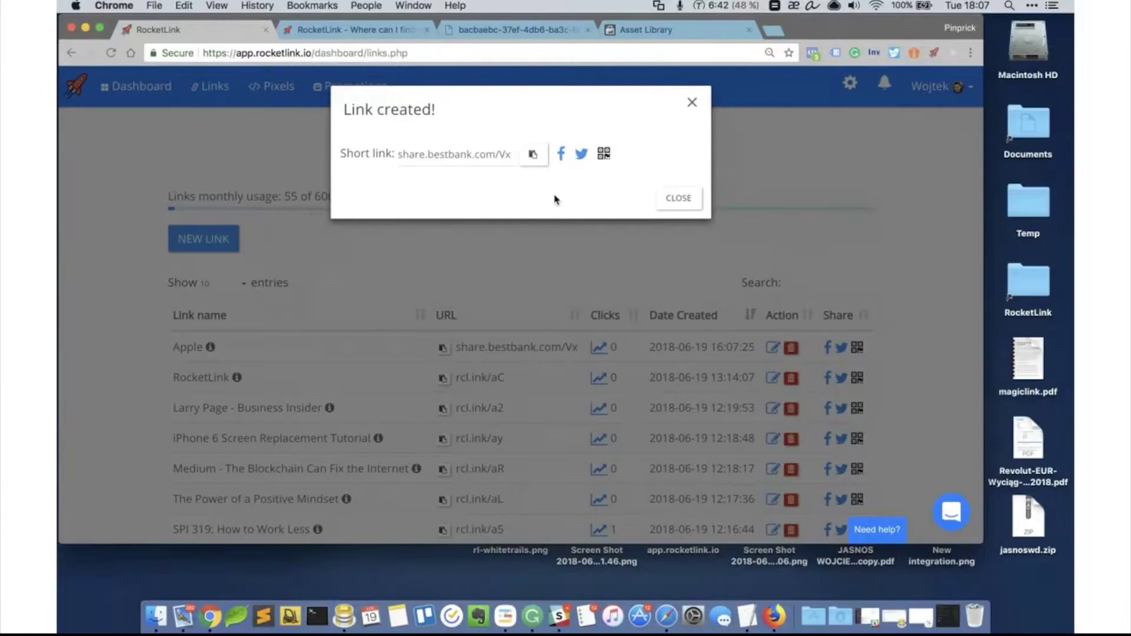
{"action": "left_click", "coordinate": [691, 106]}
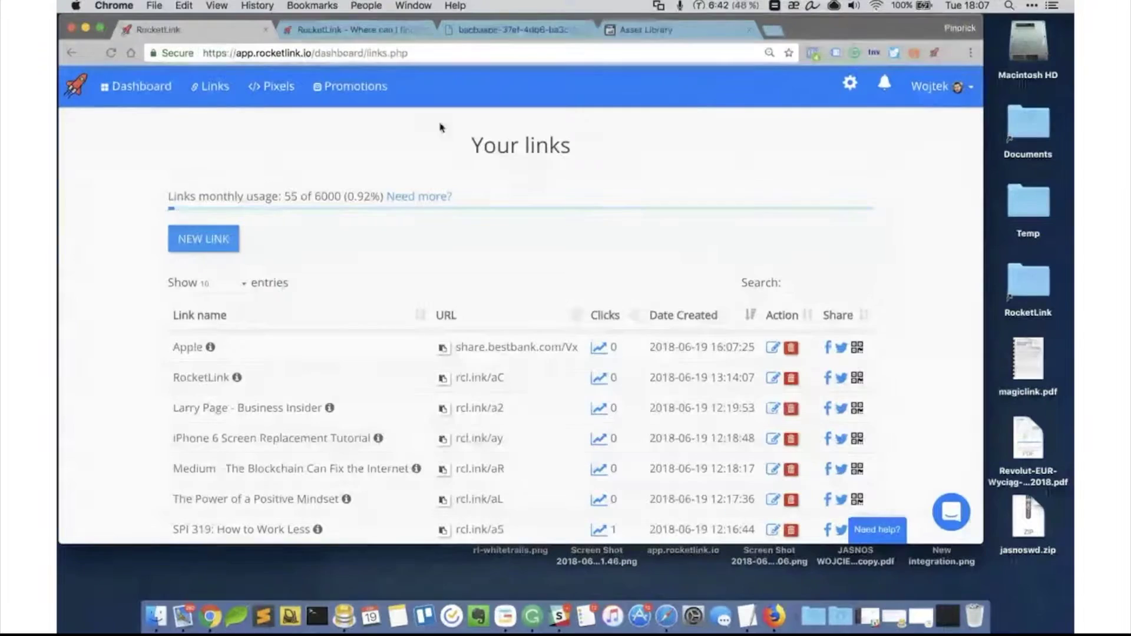
{"action": "scroll", "coordinate": [412, 130], "scroll_direction": "down", "scroll_amount": 1}
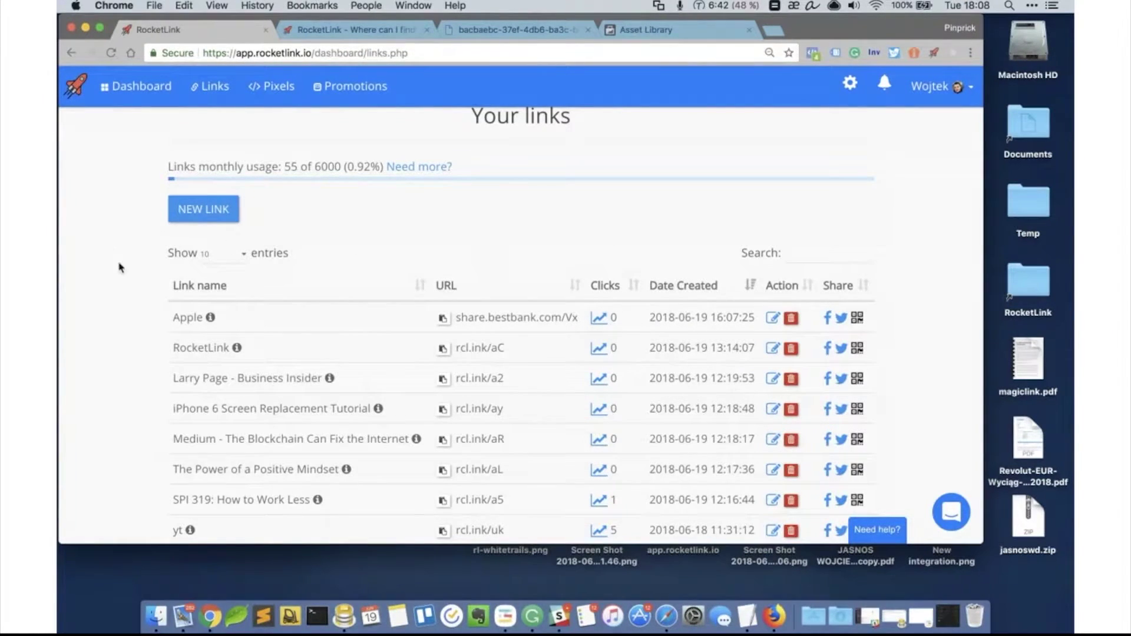
{"action": "left_click_drag", "start_coordinate": [173, 346], "coordinate": [287, 347]}
Open the dashboard and review the overall click statistics by country and city
{"action": "left_click", "coordinate": [137, 95]}
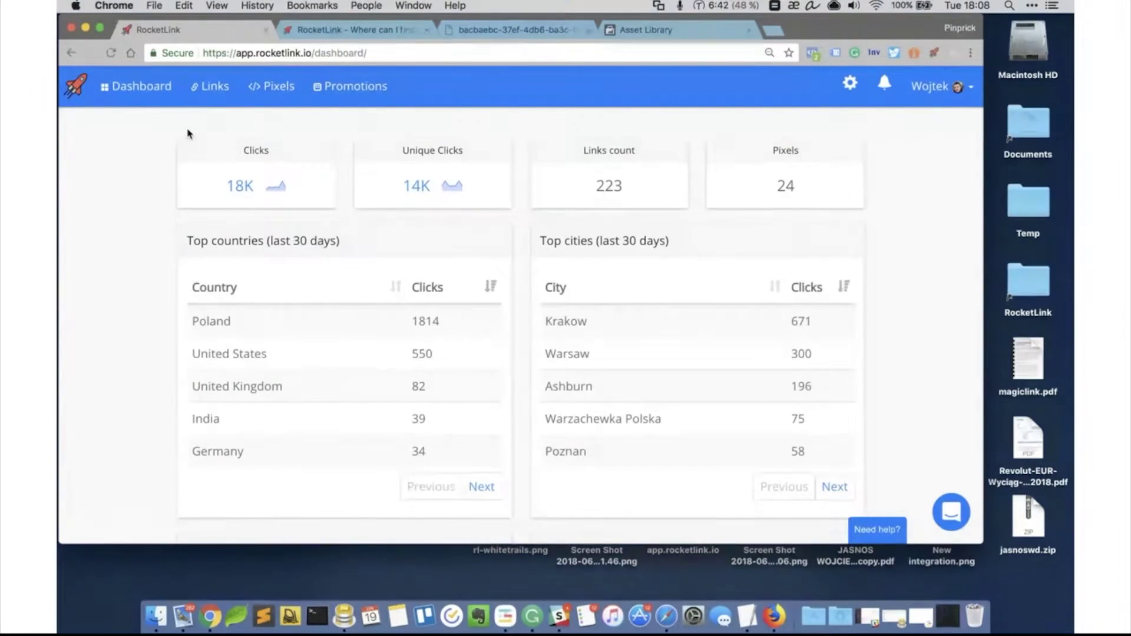
{"action": "scroll", "coordinate": [177, 177], "scroll_direction": "down", "scroll_amount": 5}
{"action": "scroll", "coordinate": [167, 220], "scroll_direction": "up", "scroll_amount": 3}
{"action": "scroll", "coordinate": [167, 219], "scroll_direction": "up", "scroll_amount": 2}
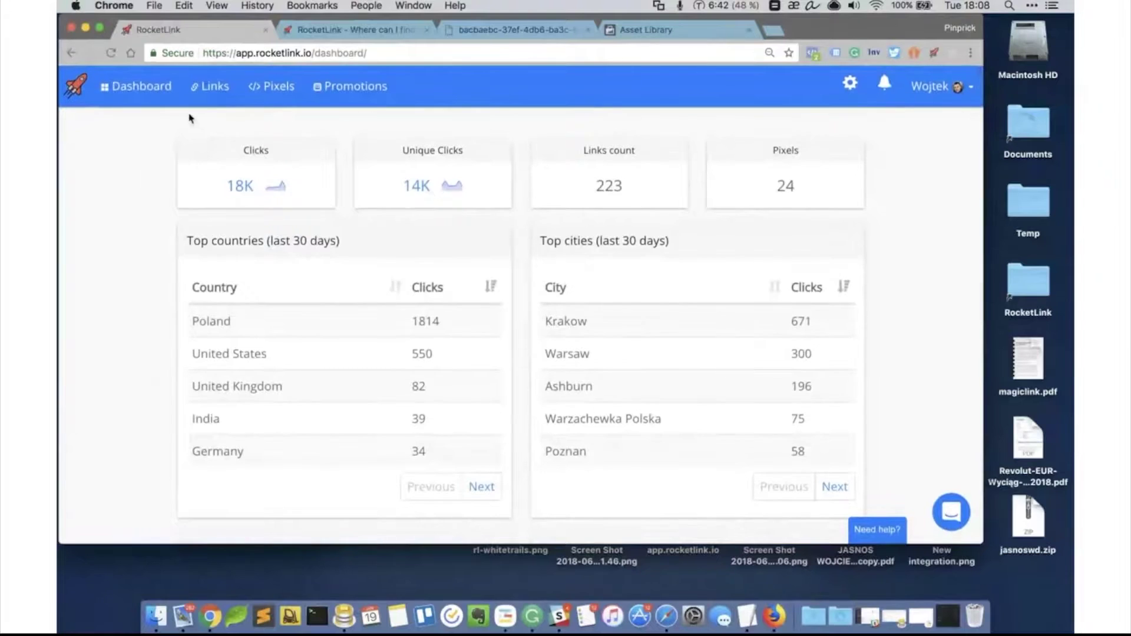
Return to the list of links and open the analytics of the New feature link
{"action": "left_click", "coordinate": [208, 89]}
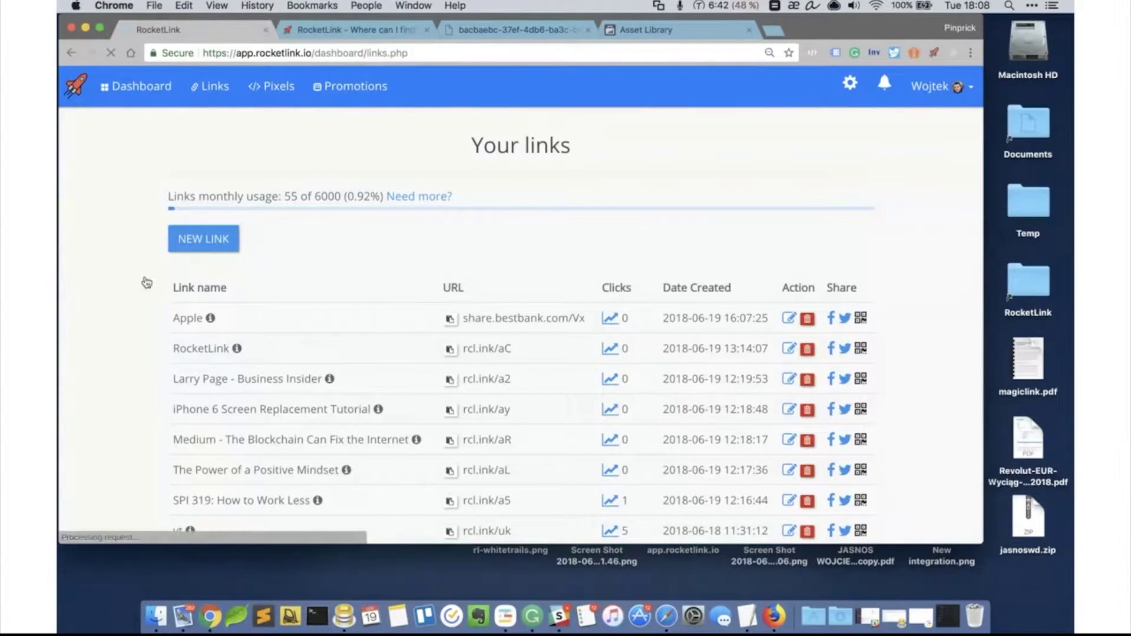
{"action": "scroll", "coordinate": [504, 275], "scroll_direction": "down", "scroll_amount": 4}
{"action": "scroll", "coordinate": [503, 274], "scroll_direction": "down", "scroll_amount": 2}
{"action": "mouse_move", "coordinate": [241, 403]}
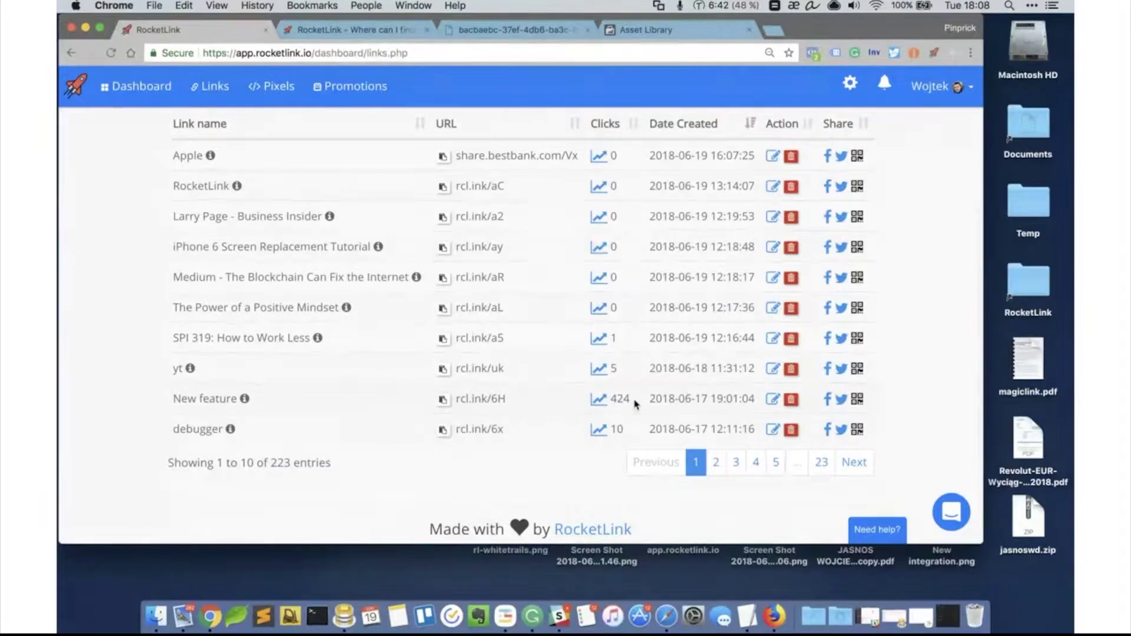
{"action": "left_click", "coordinate": [597, 404]}
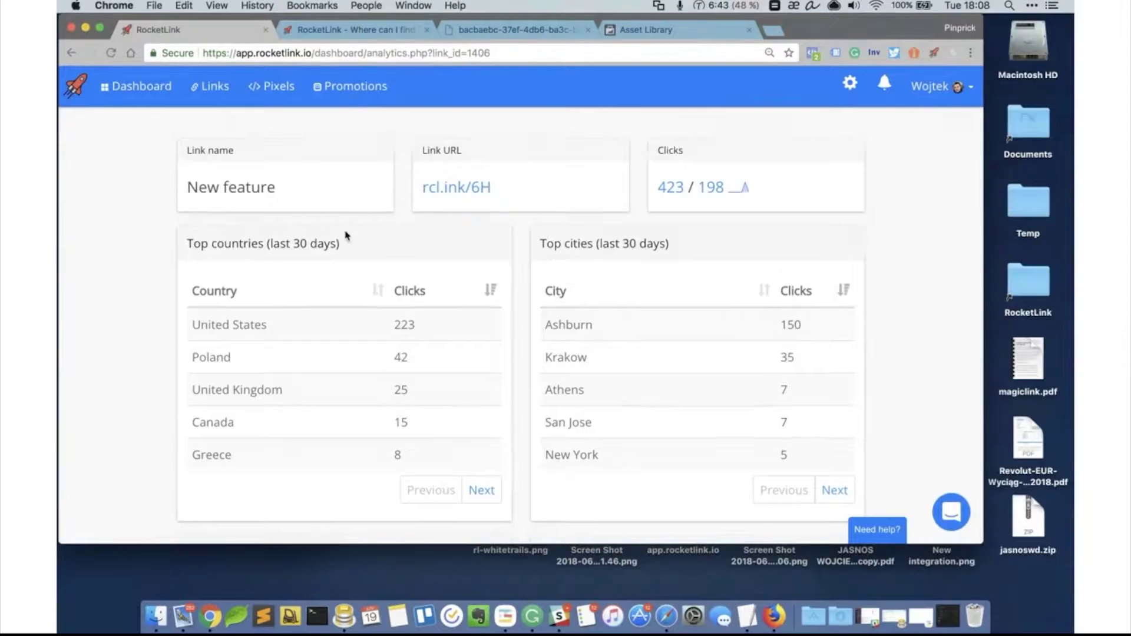
Examine the New feature link's click statistics by country, city, browser and operating system, including its click figures
{"action": "scroll", "coordinate": [404, 237], "scroll_direction": "down", "scroll_amount": 1}
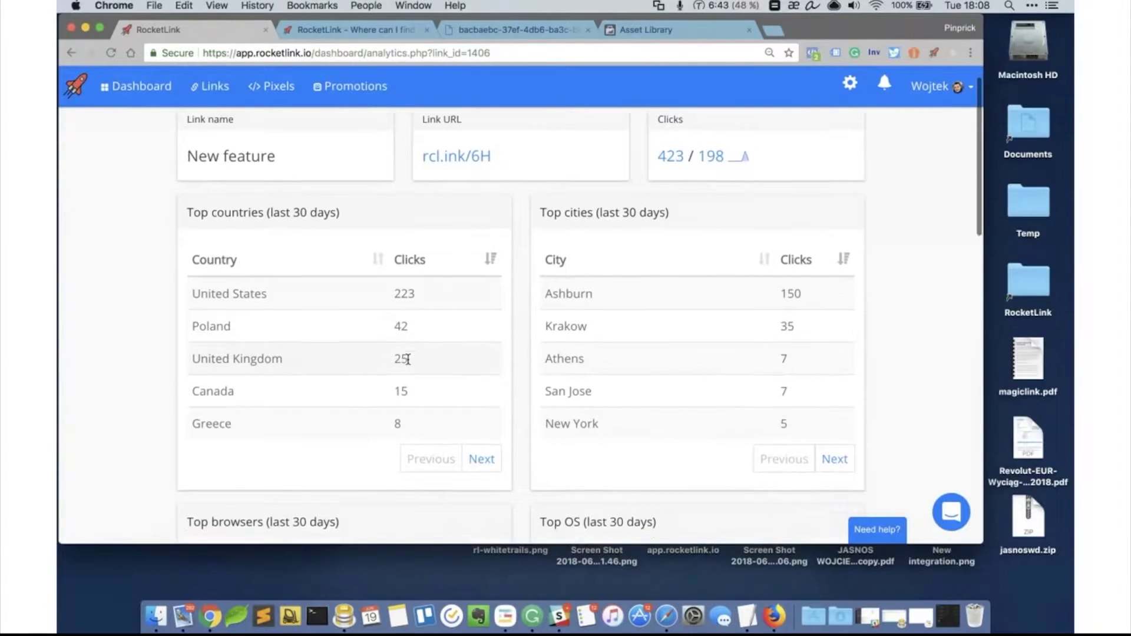
{"action": "scroll", "coordinate": [410, 363], "scroll_direction": "down", "scroll_amount": 3}
{"action": "scroll", "coordinate": [410, 364], "scroll_direction": "down", "scroll_amount": 1}
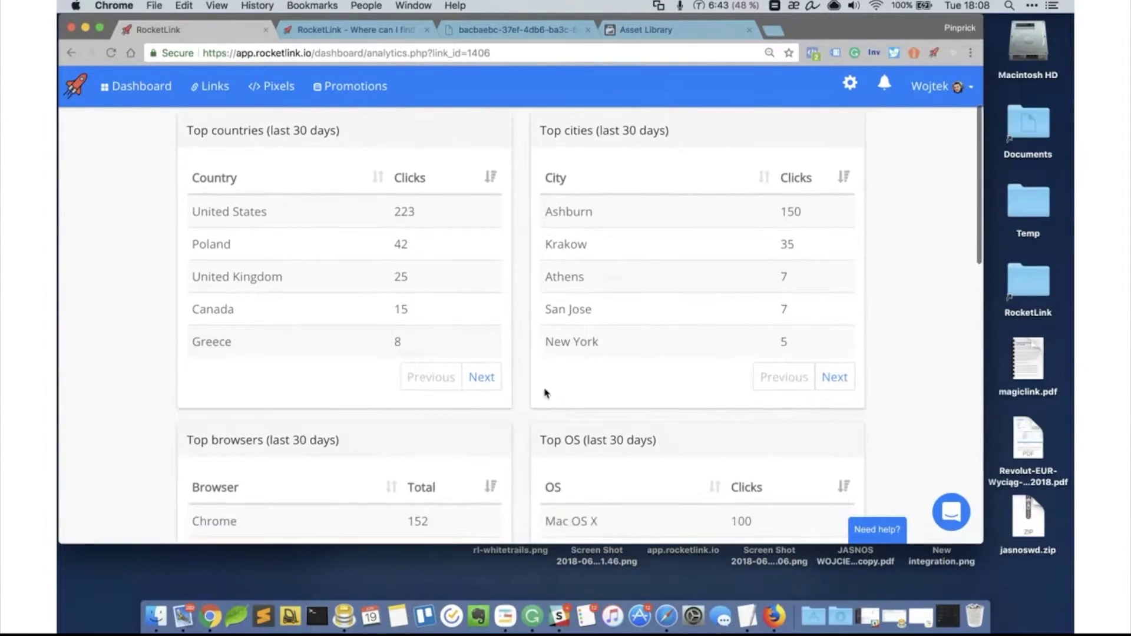
{"action": "scroll", "coordinate": [543, 391], "scroll_direction": "down", "scroll_amount": 8}
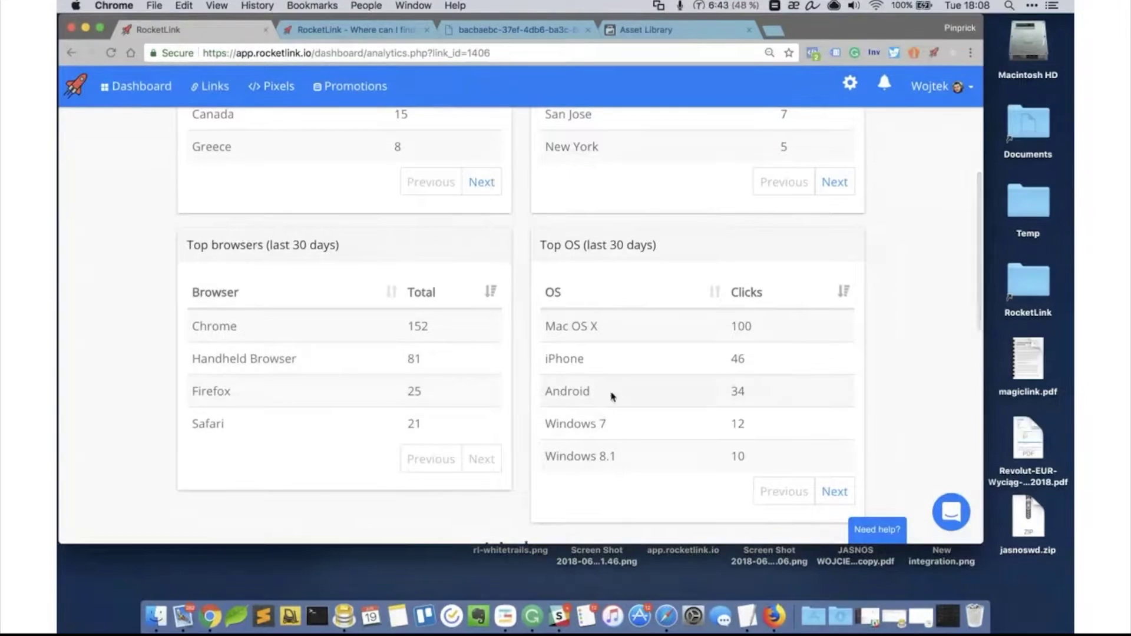
{"action": "scroll", "coordinate": [661, 310], "scroll_direction": "up", "scroll_amount": 10}
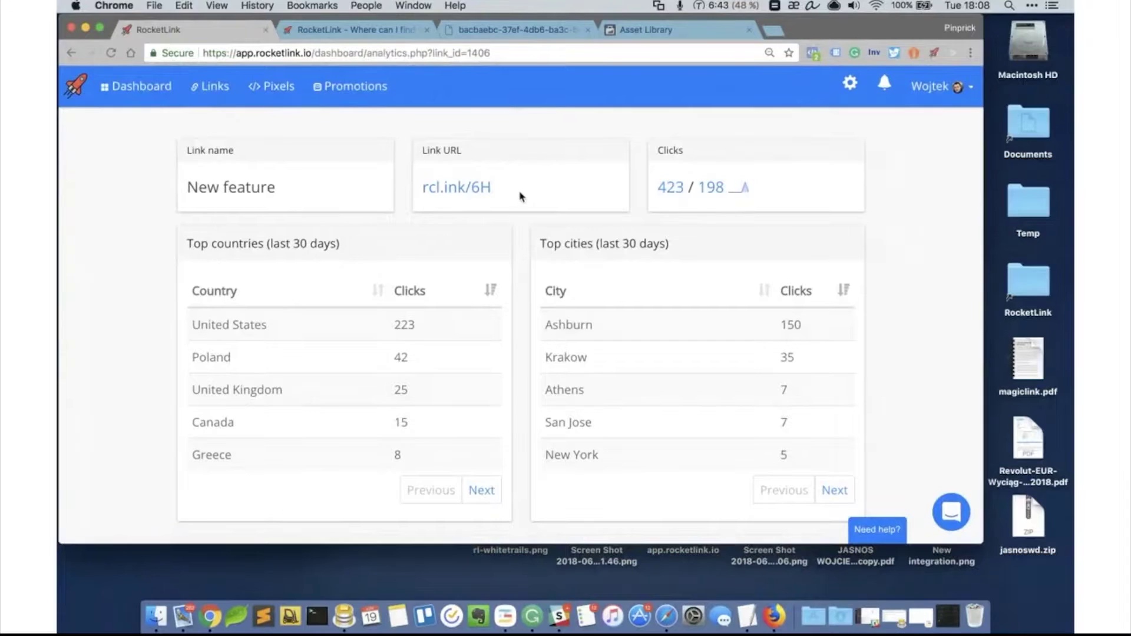
{"action": "mouse_move", "coordinate": [660, 187]}
{"action": "mouse_move", "coordinate": [712, 190]}
{"action": "mouse_move", "coordinate": [745, 196]}
{"action": "scroll", "coordinate": [324, 235], "scroll_direction": "down", "scroll_amount": 2}
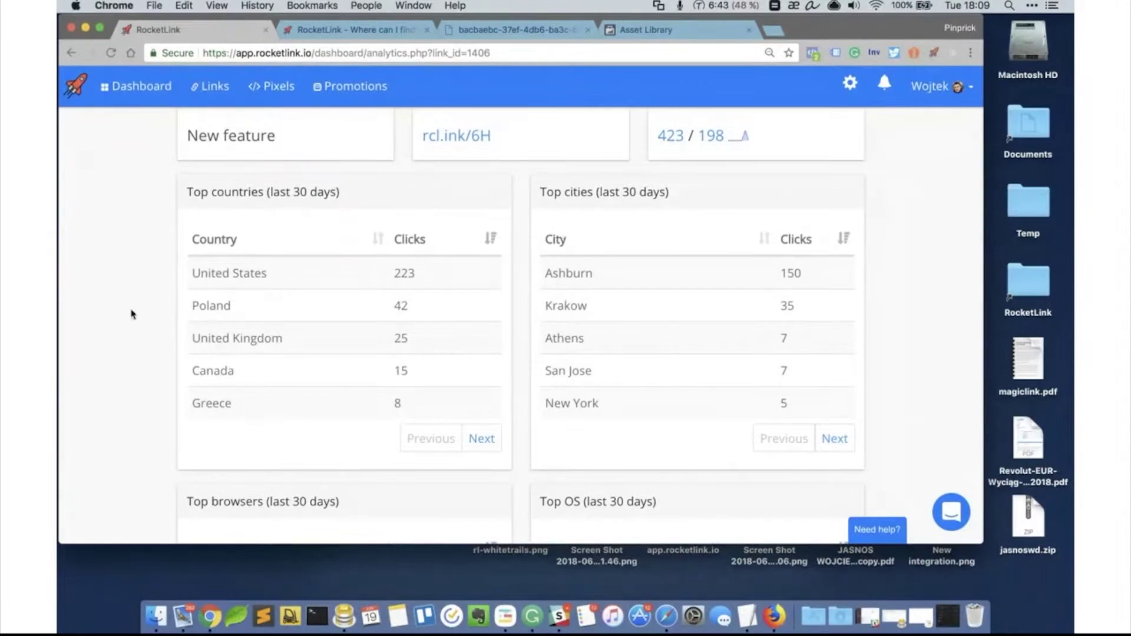
{"action": "scroll", "coordinate": [131, 313], "scroll_direction": "up", "scroll_amount": 2}
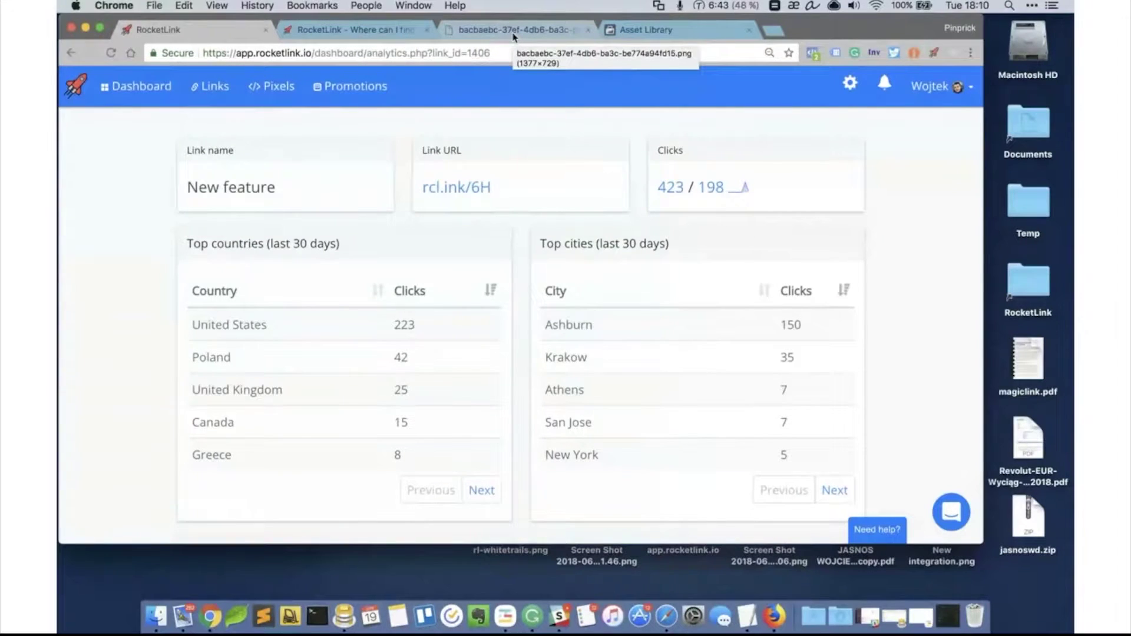
{"action": "scroll", "coordinate": [317, 140], "scroll_direction": "down", "scroll_amount": 1}
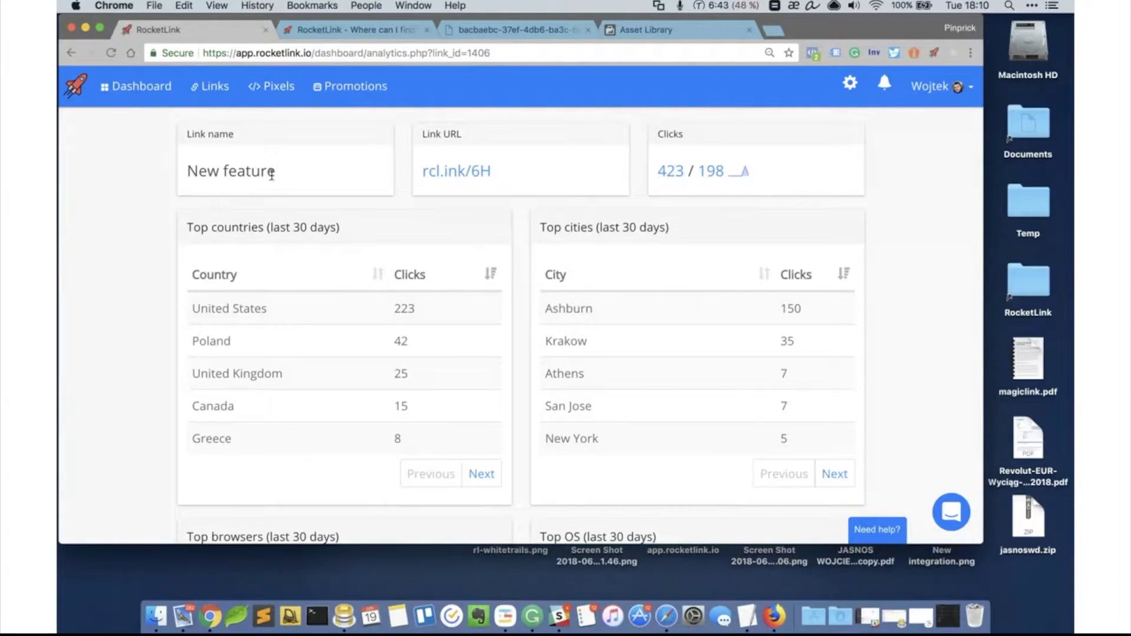
{"action": "left_click_drag", "start_coordinate": [280, 175], "coordinate": [174, 175]}
{"action": "left_click", "coordinate": [192, 171]}
{"action": "left_click_drag", "start_coordinate": [184, 177], "coordinate": [293, 172]}
{"action": "left_click", "coordinate": [298, 177]}
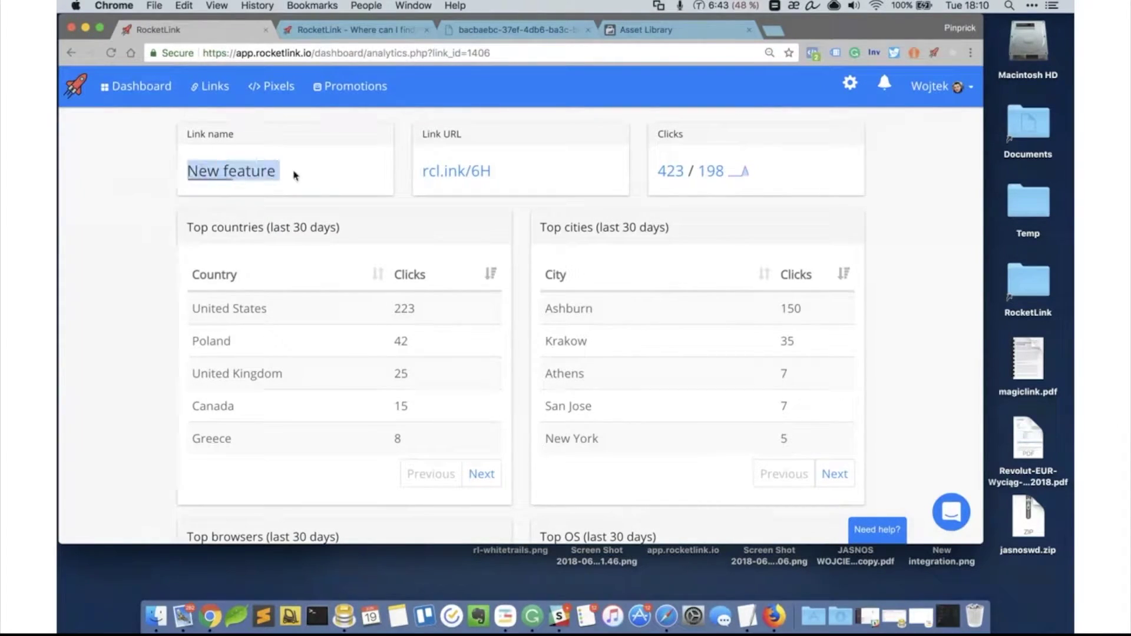
{"action": "left_click", "coordinate": [293, 172]}
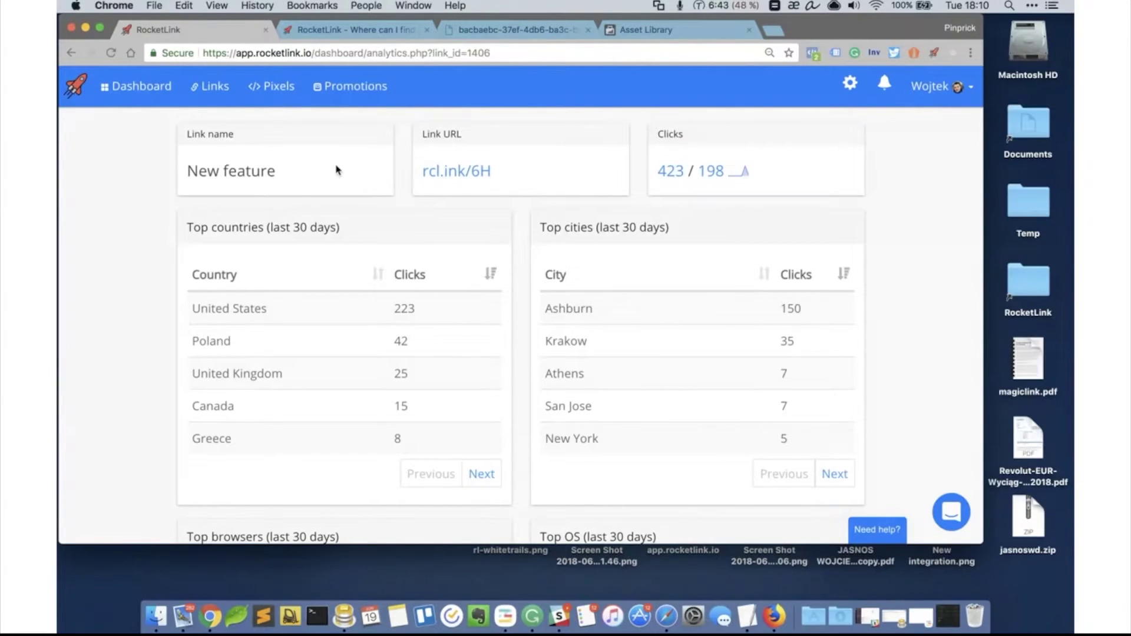
{"action": "double_click", "coordinate": [254, 163]}
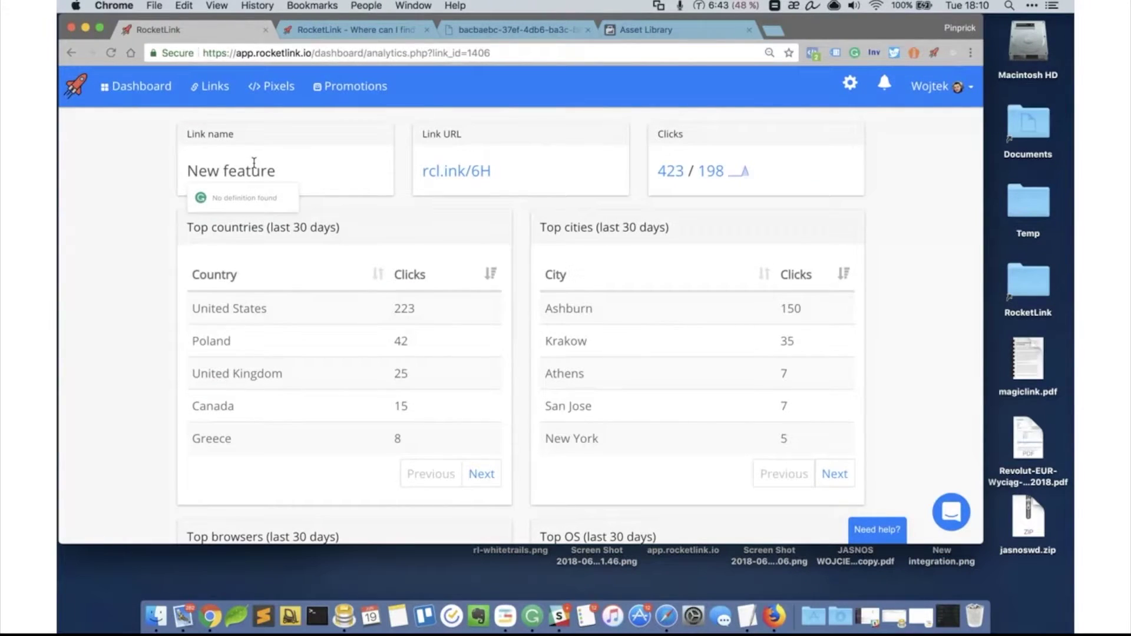
{"action": "left_click", "coordinate": [147, 185]}
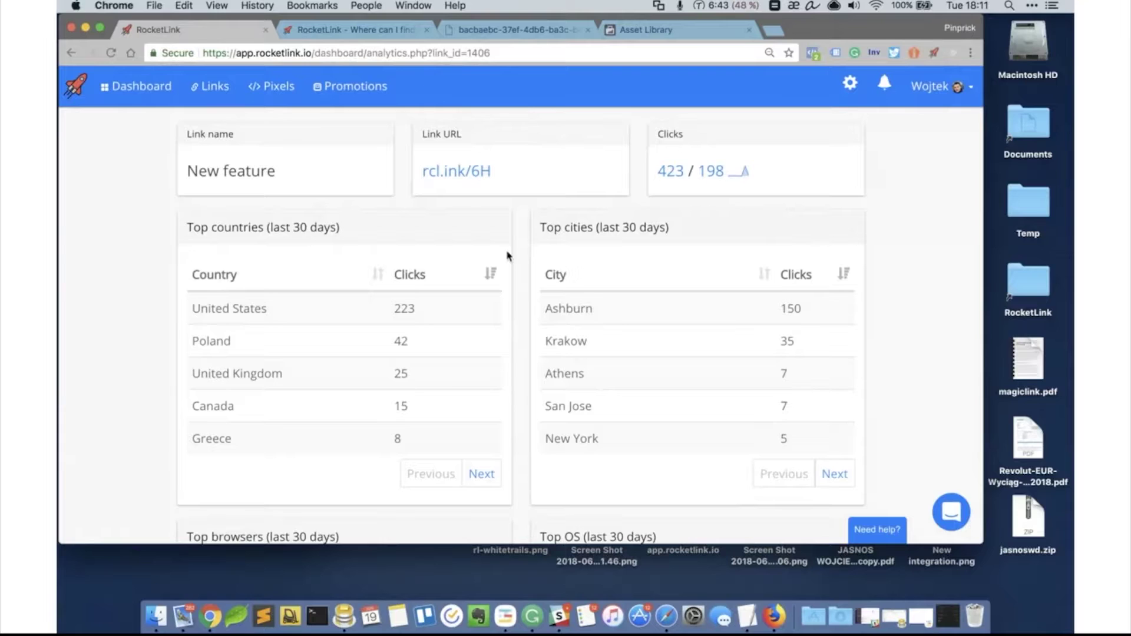
{"action": "left_click_drag", "start_coordinate": [177, 228], "coordinate": [379, 230]}
{"action": "left_click", "coordinate": [377, 230]}
{"action": "scroll", "coordinate": [500, 230], "scroll_direction": "up", "scroll_amount": 1}
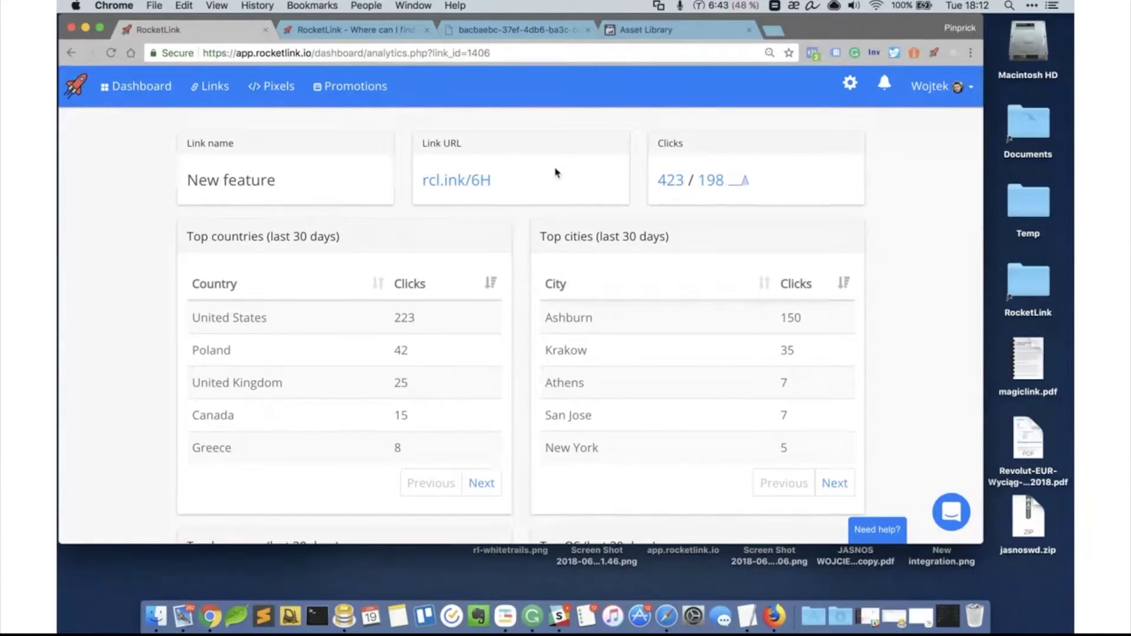
{"action": "scroll", "coordinate": [163, 233], "scroll_direction": "up", "scroll_amount": 1}
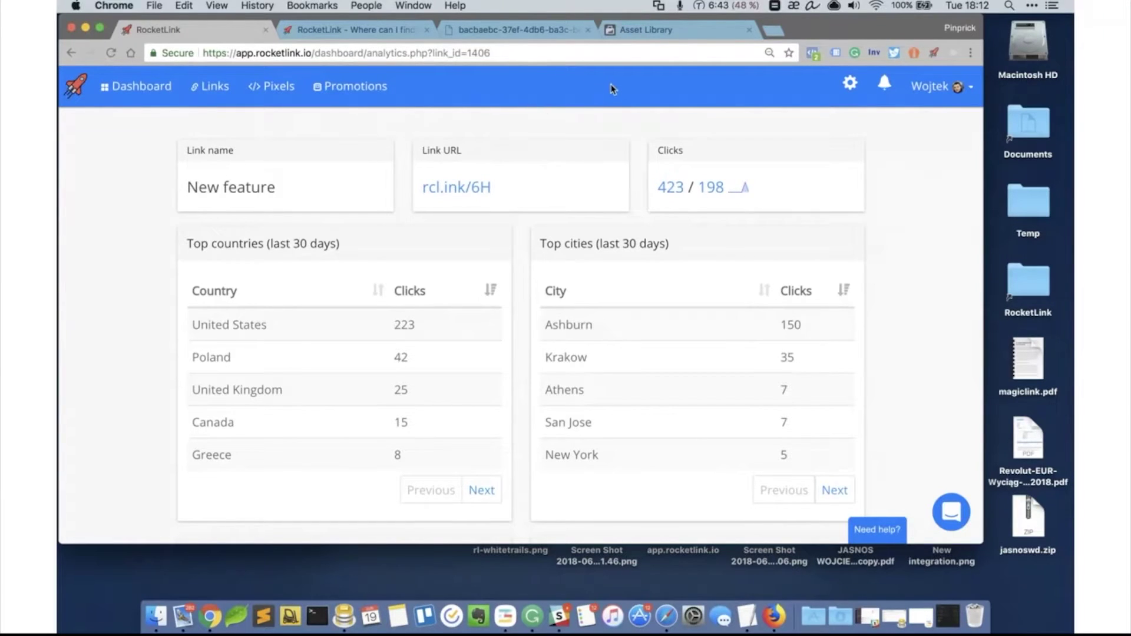
Switch to the audiences in Facebook's Asset Library and start a custom audience based on website traffic
{"action": "left_click", "coordinate": [660, 34]}
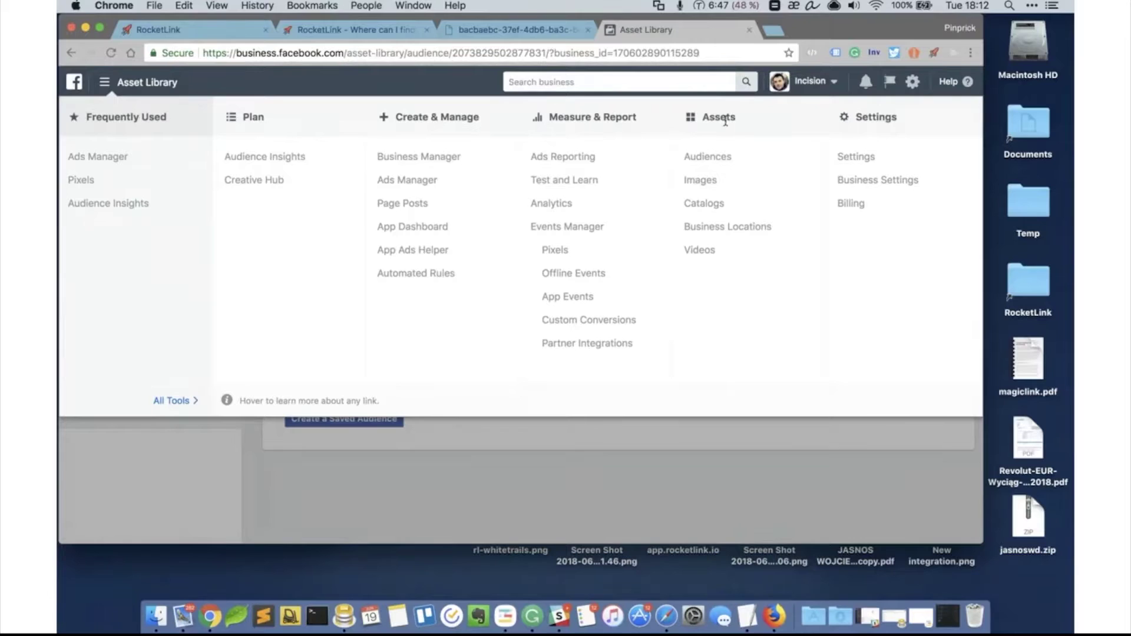
{"action": "left_click", "coordinate": [704, 160]}
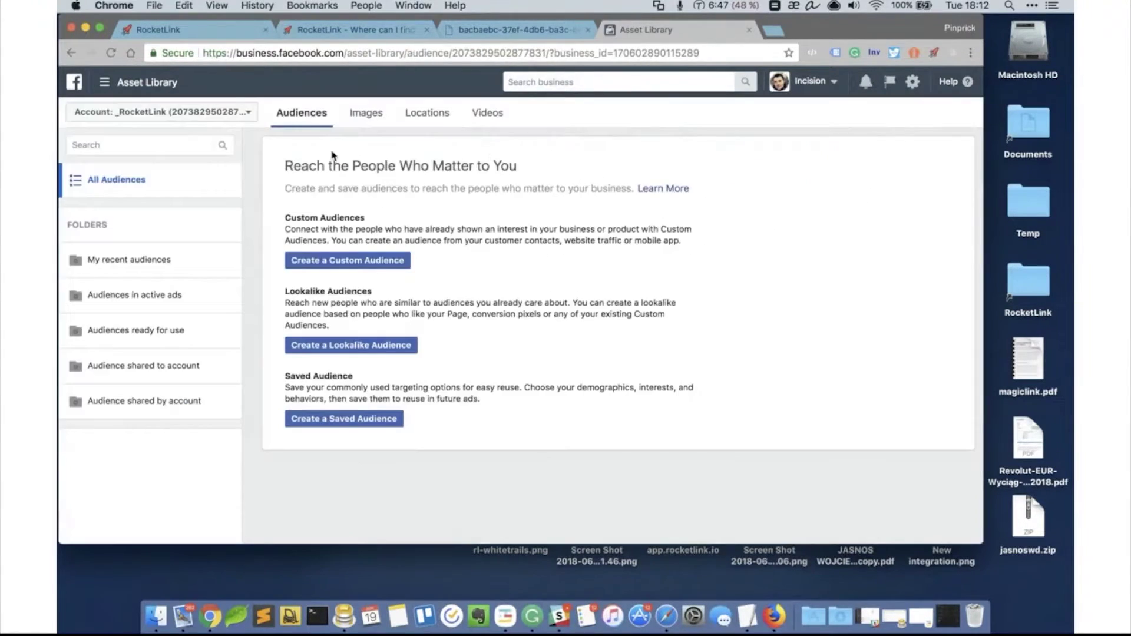
{"action": "left_click", "coordinate": [328, 267]}
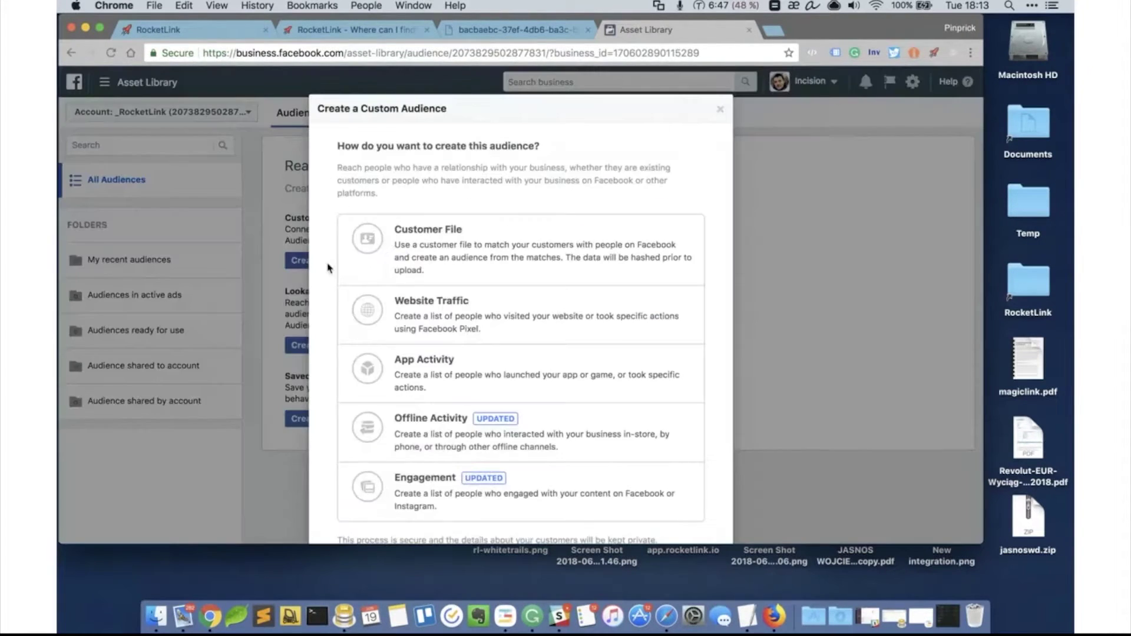
{"action": "left_click", "coordinate": [492, 324]}
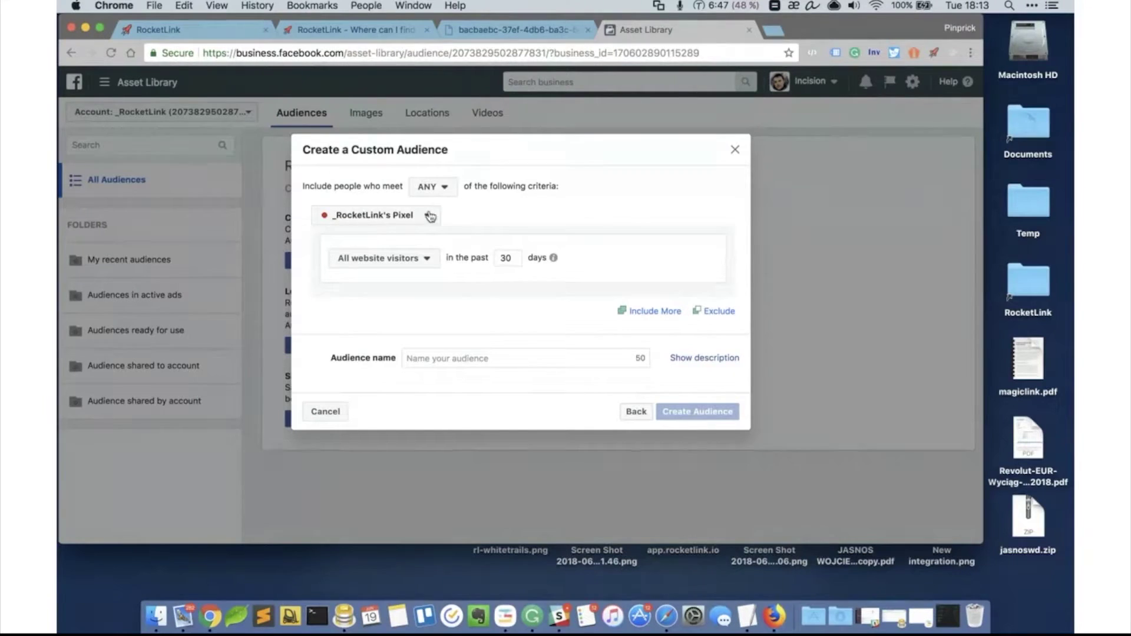
Keep _RocketLink's Pixel as the audience source and include people who visited specific web pages
{"action": "left_click", "coordinate": [371, 215]}
{"action": "left_click", "coordinate": [371, 216]}
{"action": "left_click", "coordinate": [395, 259]}
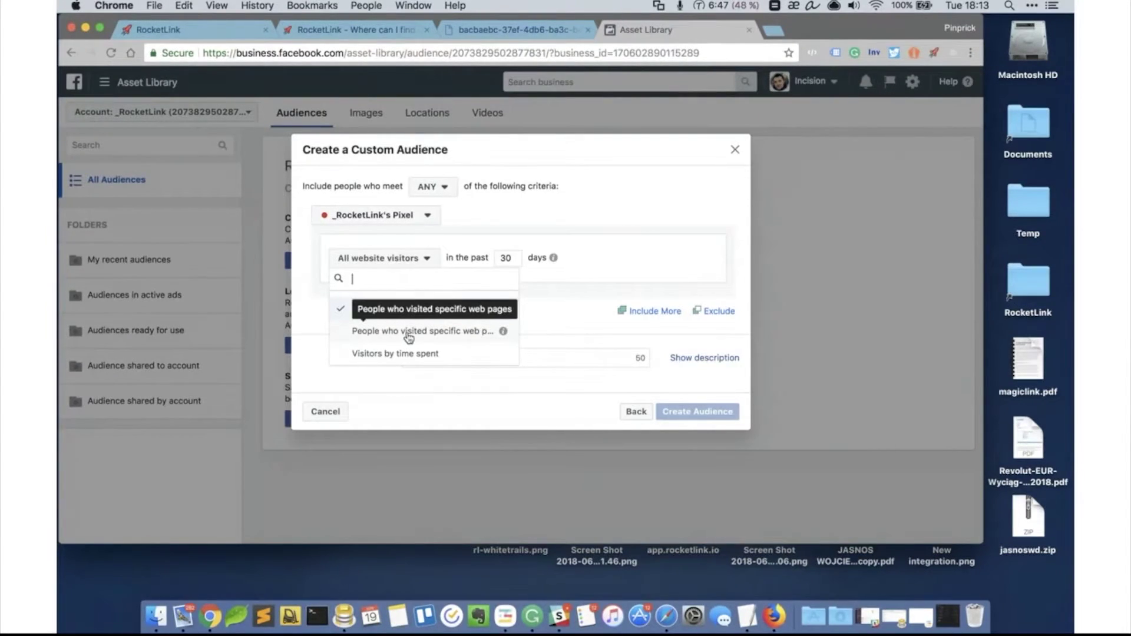
{"action": "left_click", "coordinate": [440, 337]}
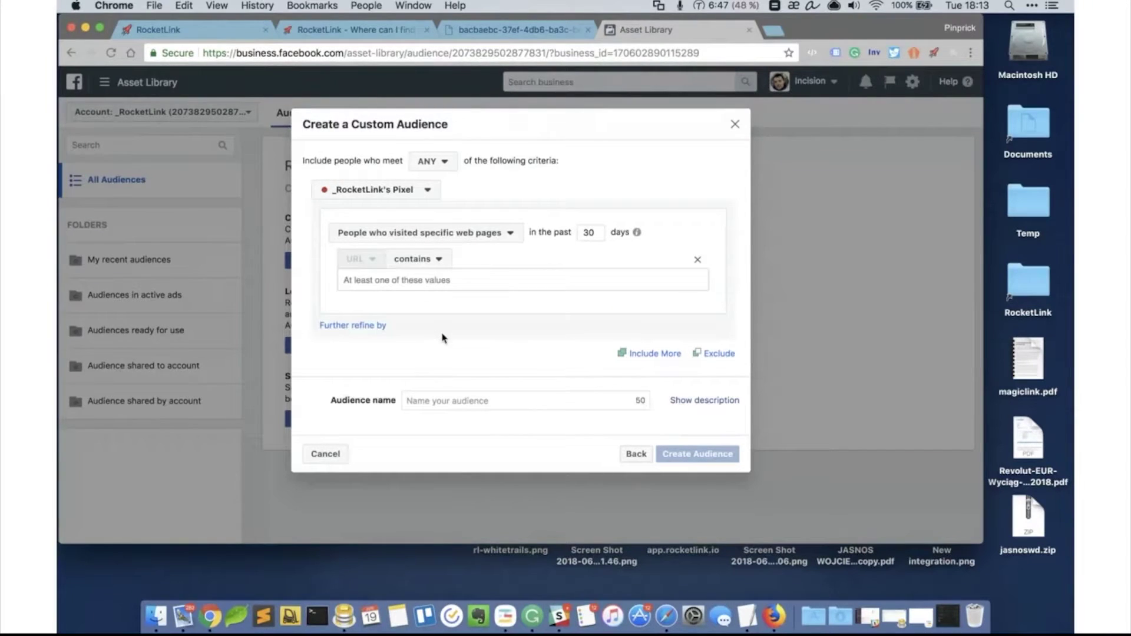
Try limiting the audience to URLs containing rcl.ink/pP, and remove that value again
{"action": "left_click", "coordinate": [416, 281]}
{"action": "type", "text": "rcl.ink/pP"}
{"action": "left_click_drag", "start_coordinate": [396, 281], "coordinate": [341, 289]}
{"action": "key", "text": "Return"}
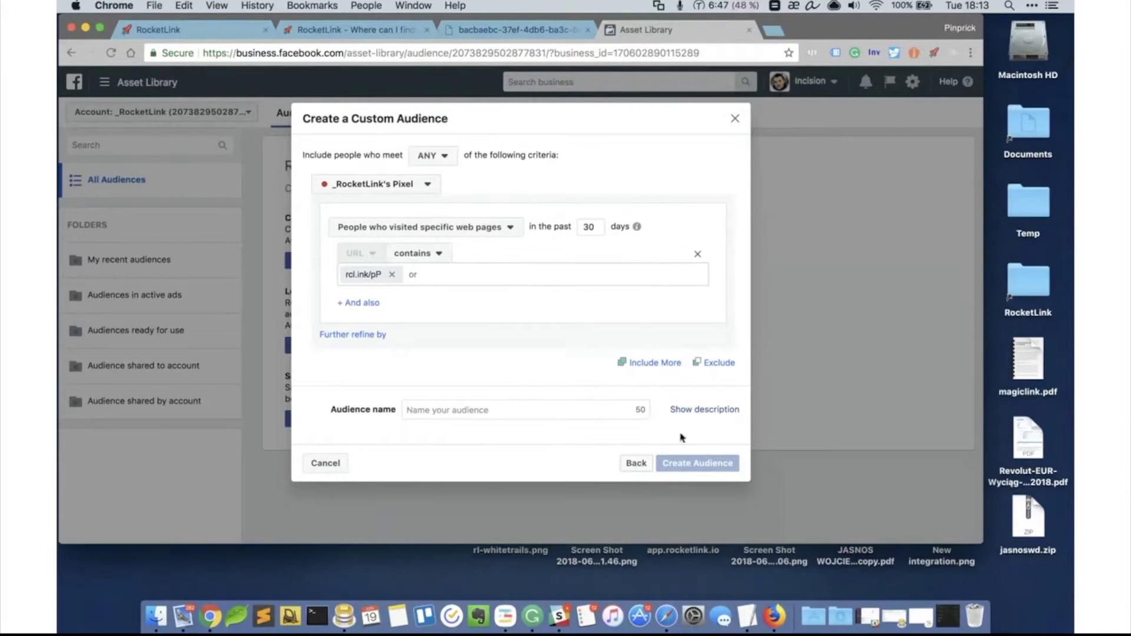
{"action": "left_click", "coordinate": [392, 275]}
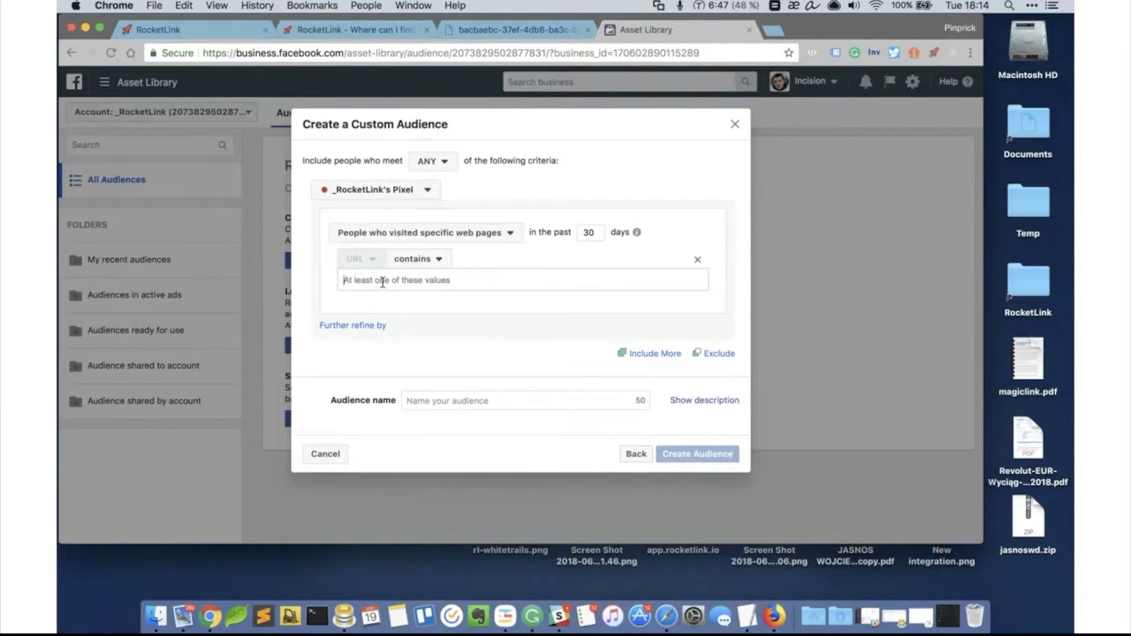
Limit the audience to visitors of URLs containing rcl.ink
{"action": "type", "text": "rcl.ink"}
{"action": "left_click_drag", "start_coordinate": [382, 281], "coordinate": [325, 286]}
{"action": "key", "text": "Return"}
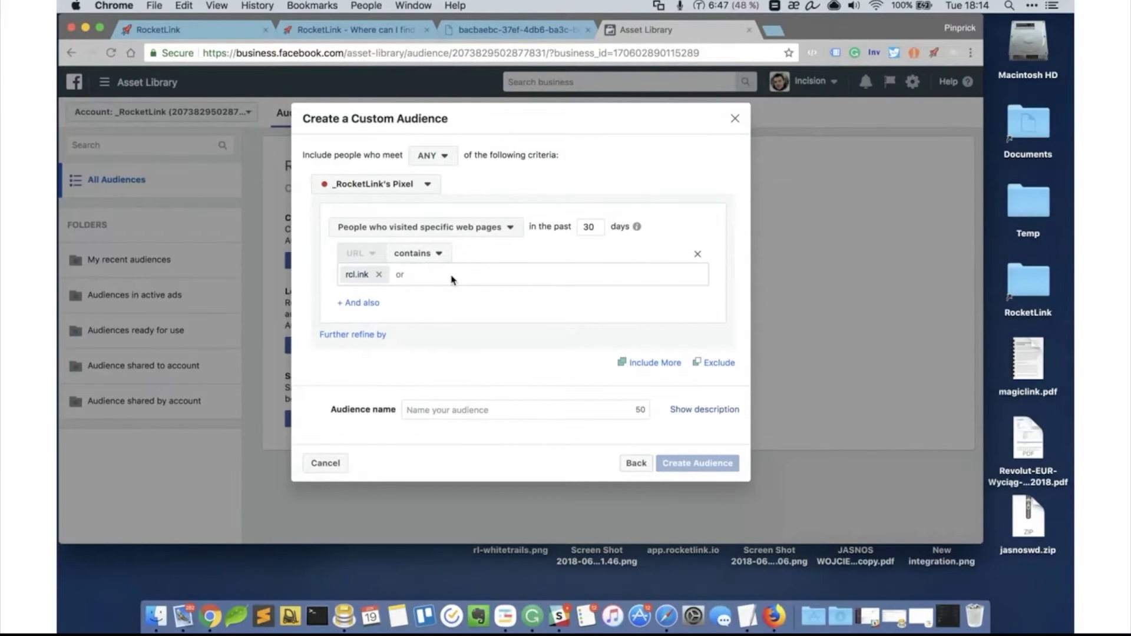
Name the audience "Test audience", create it, and check its availability in the audience list
{"action": "left_click", "coordinate": [435, 410]}
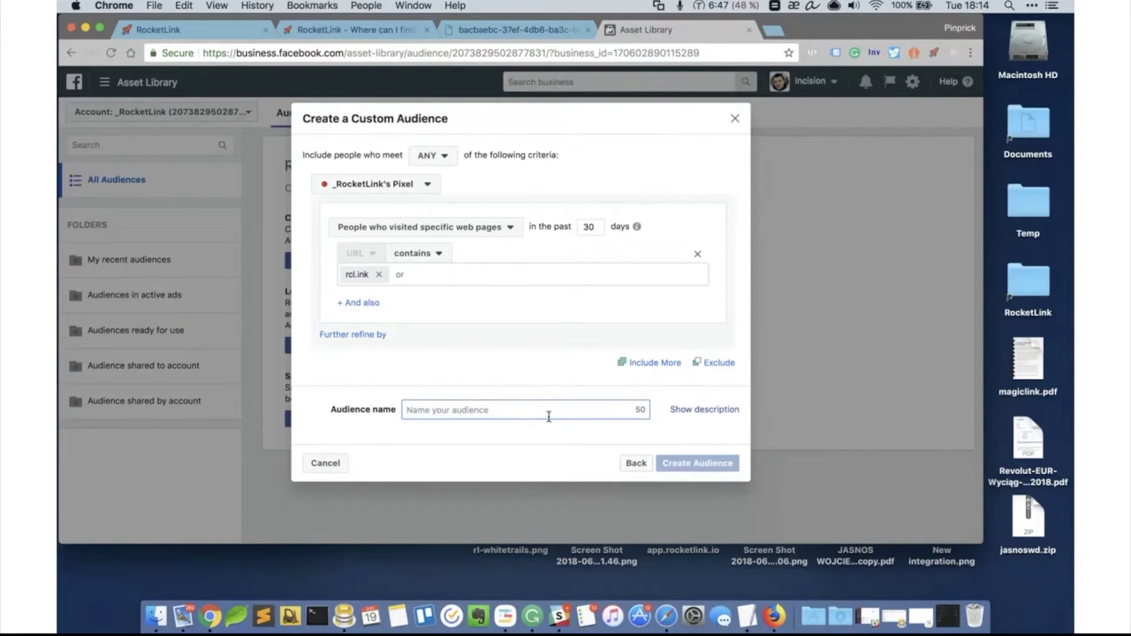
{"action": "type", "text": "st audience"}
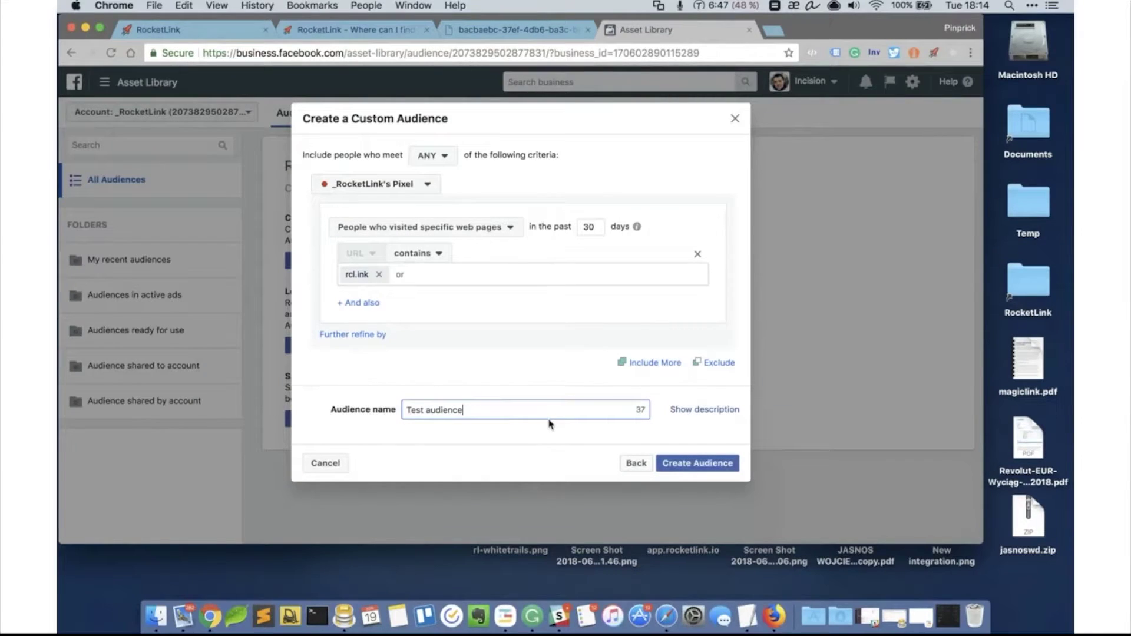
{"action": "left_click", "coordinate": [713, 465]}
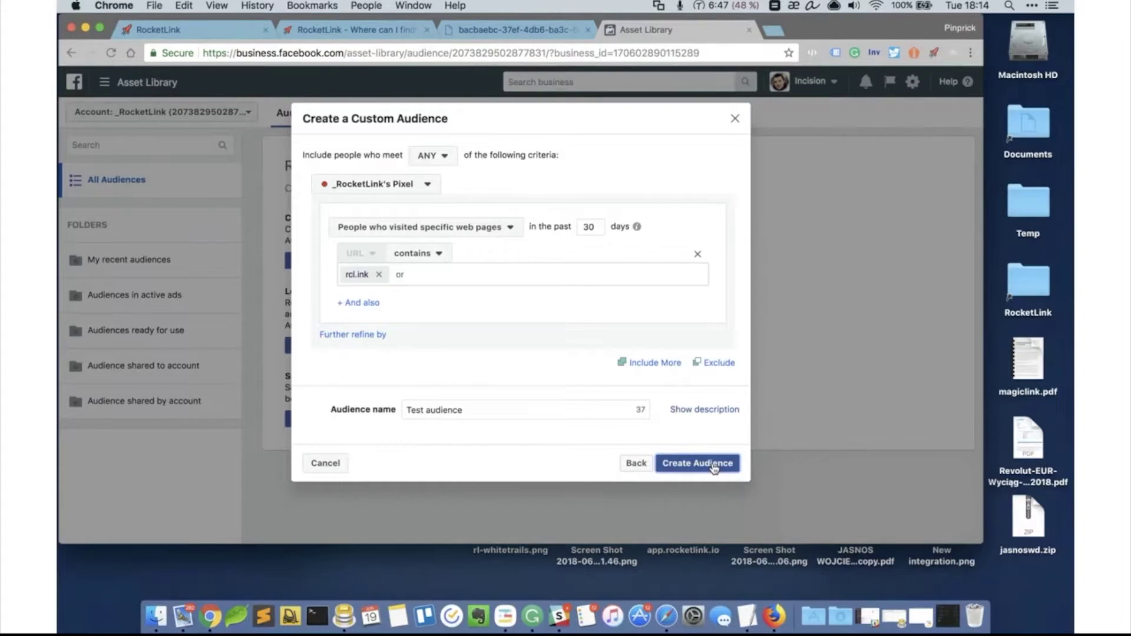
{"action": "left_click", "coordinate": [775, 381]}
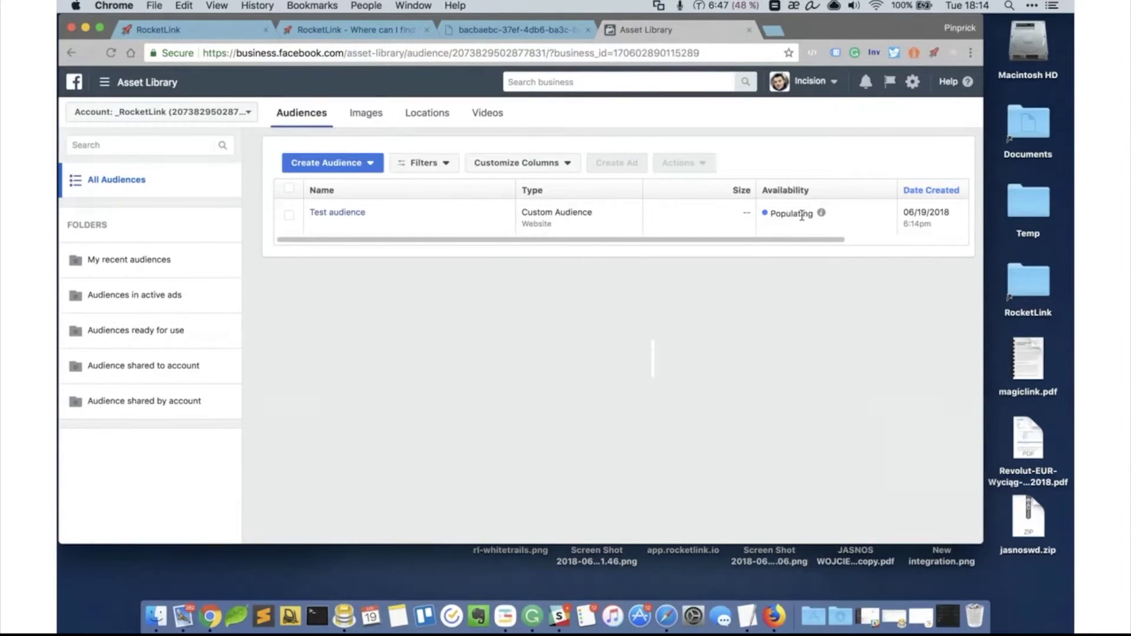
{"action": "left_click_drag", "start_coordinate": [769, 214], "coordinate": [800, 213]}
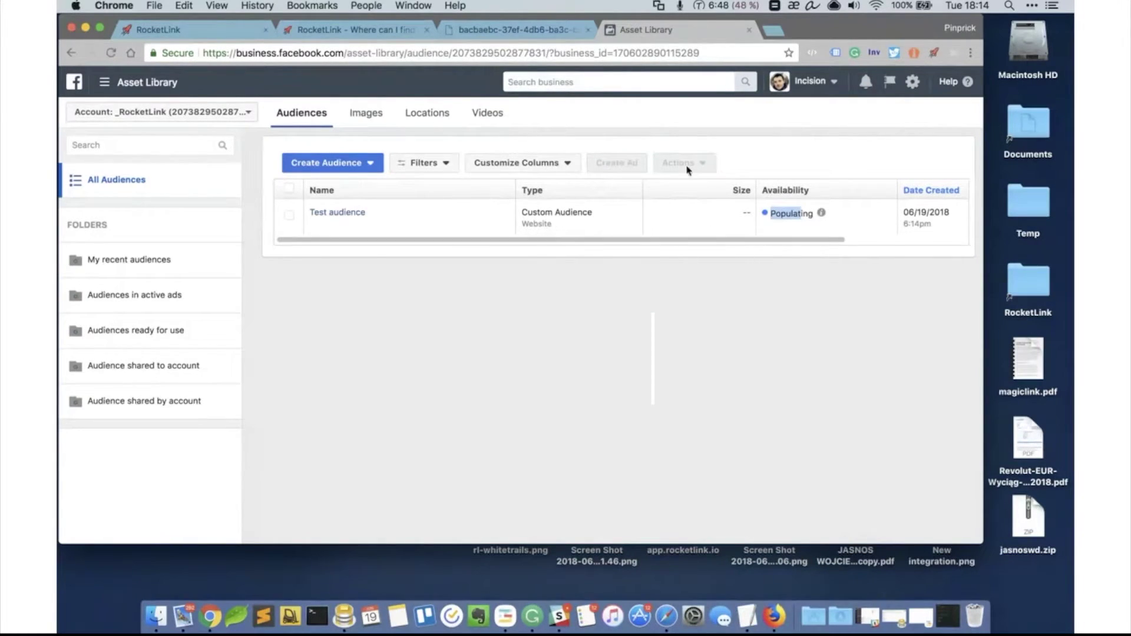
Switch to RocketLink, check the pixel types available for a new pixel, try Pinterest, and close the form unsaved
{"action": "left_click", "coordinate": [816, 212]}
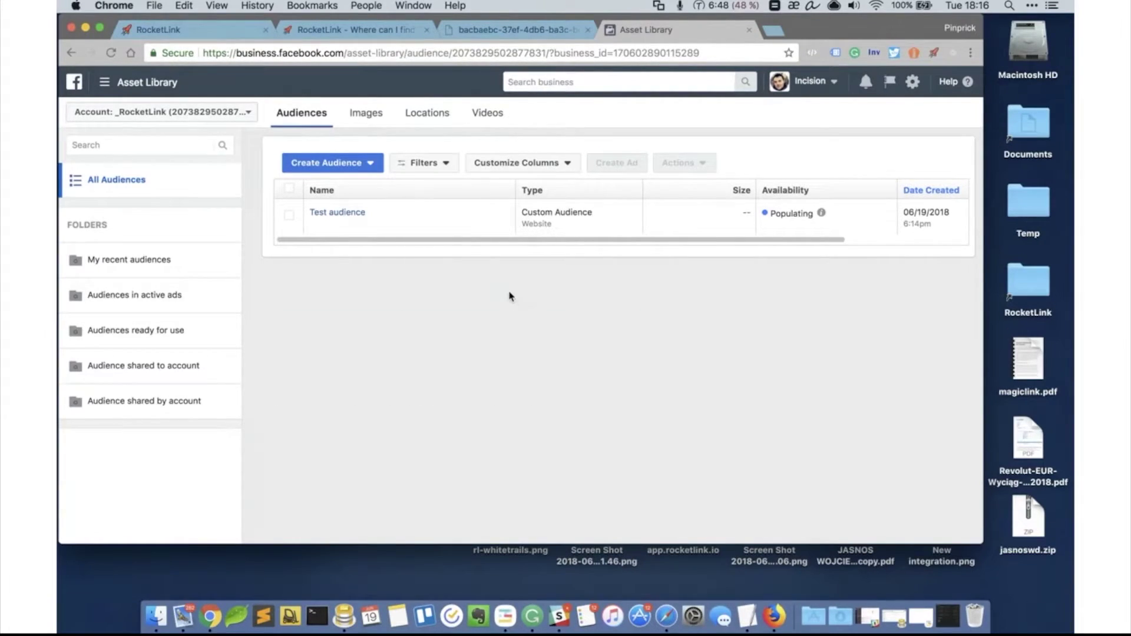
{"action": "left_click", "coordinate": [192, 35]}
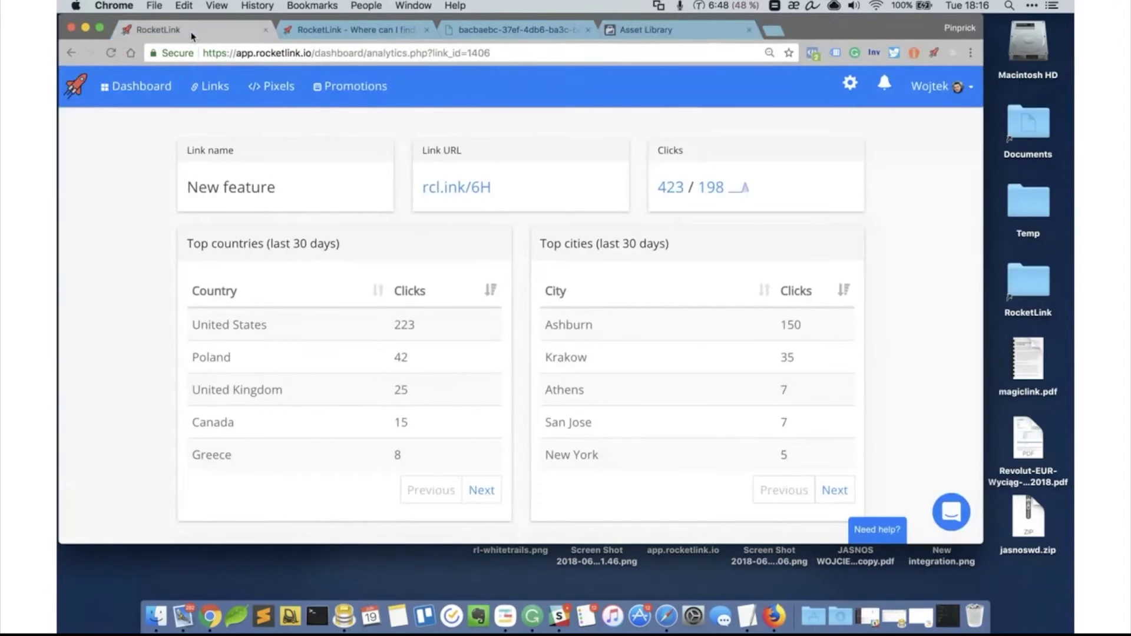
{"action": "left_click", "coordinate": [271, 86]}
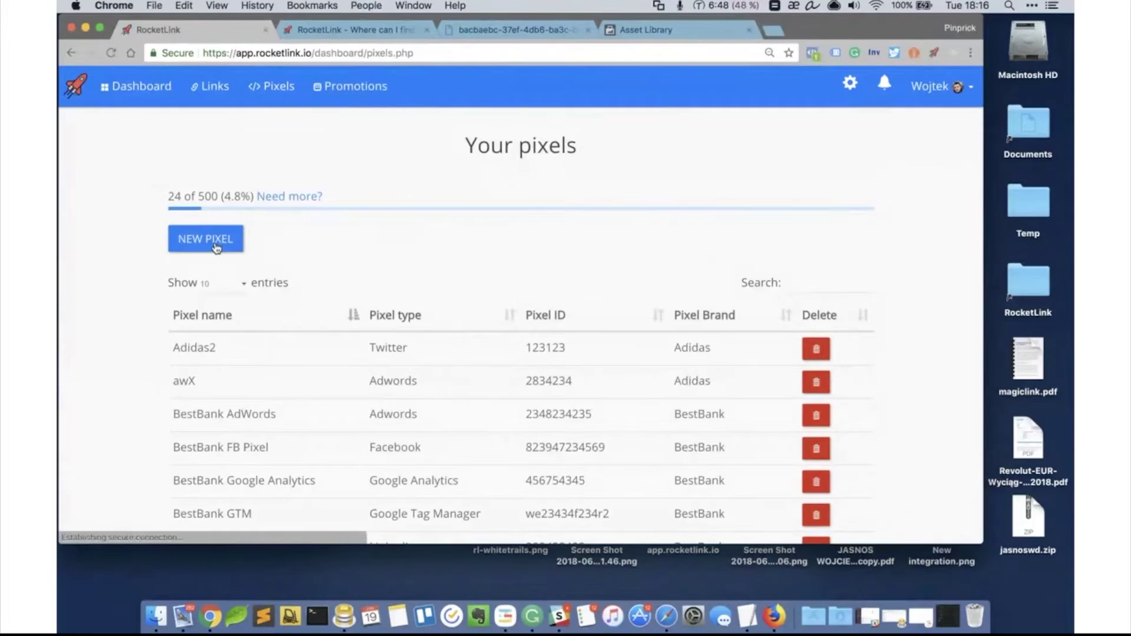
{"action": "left_click", "coordinate": [216, 248]}
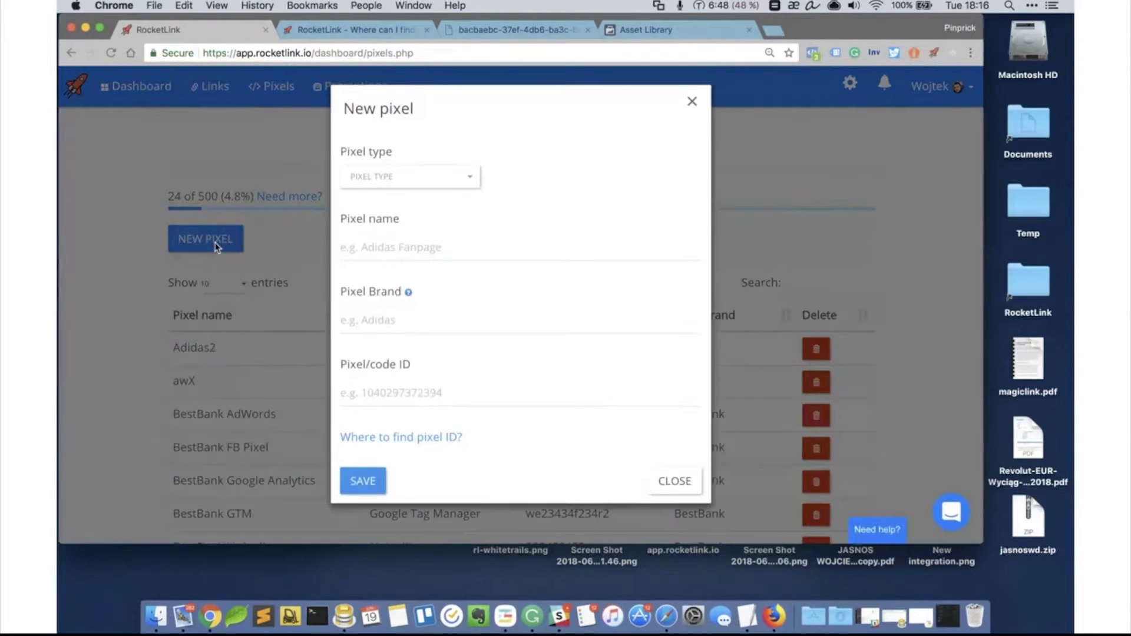
{"action": "left_click", "coordinate": [397, 180]}
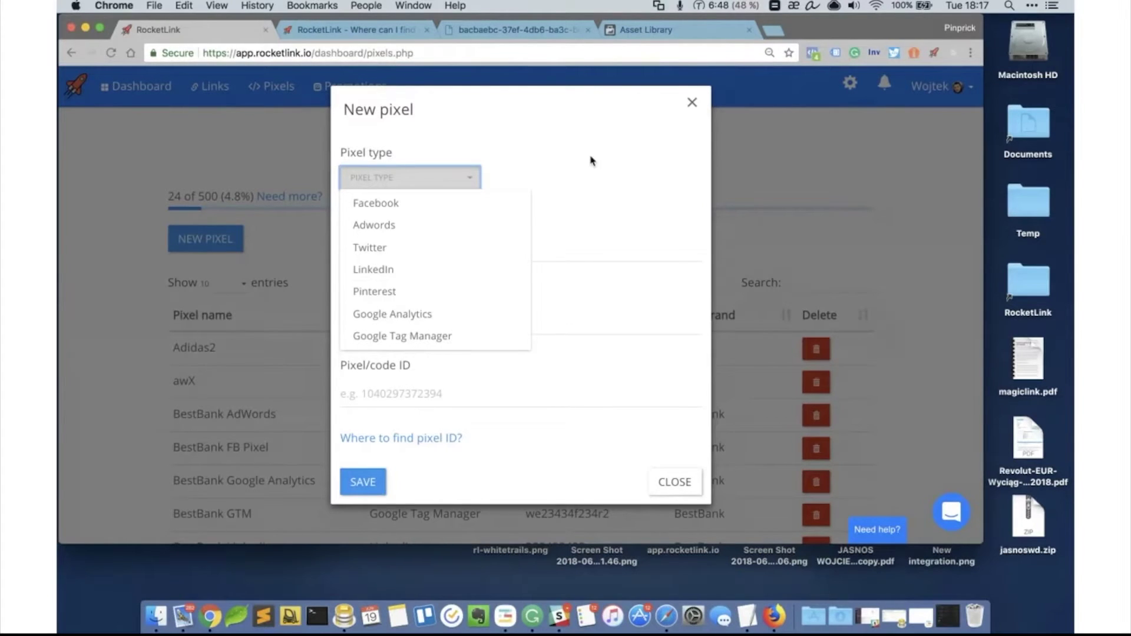
{"action": "left_click", "coordinate": [390, 300]}
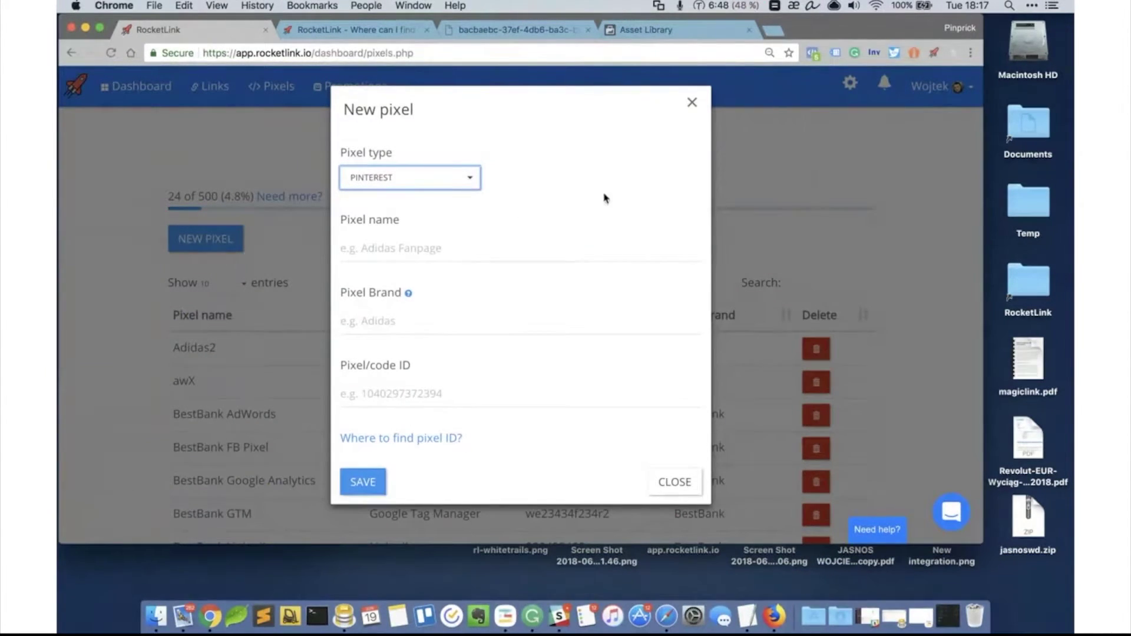
{"action": "left_click", "coordinate": [692, 102]}
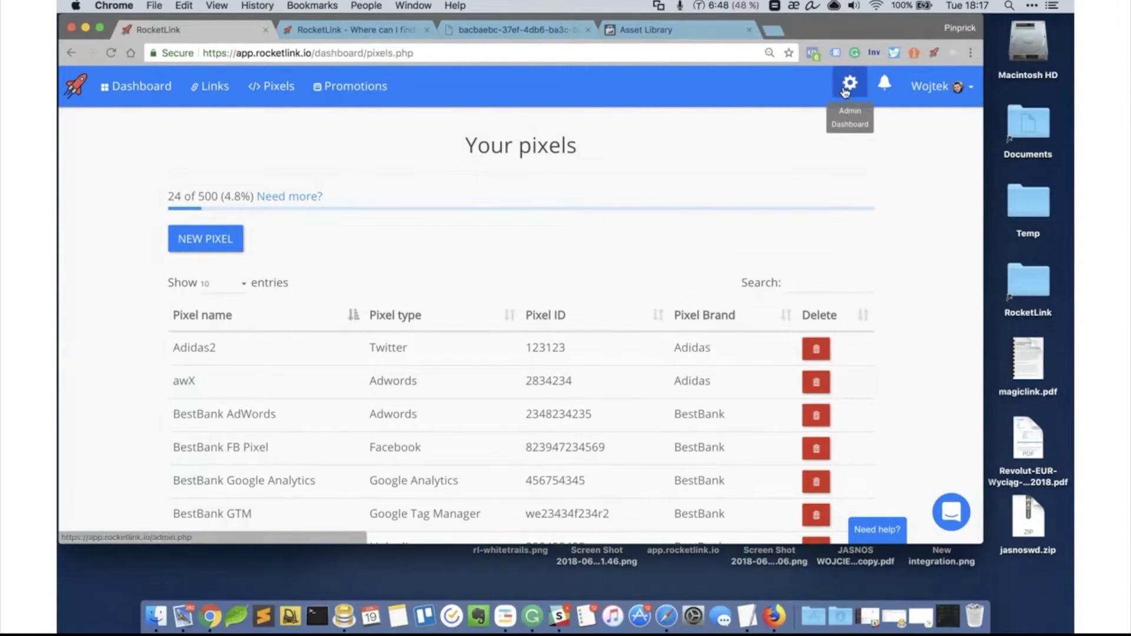
Open the custom domains in the account settings, view the requirements for a new custom domain, and close the form
{"action": "left_click", "coordinate": [930, 86]}
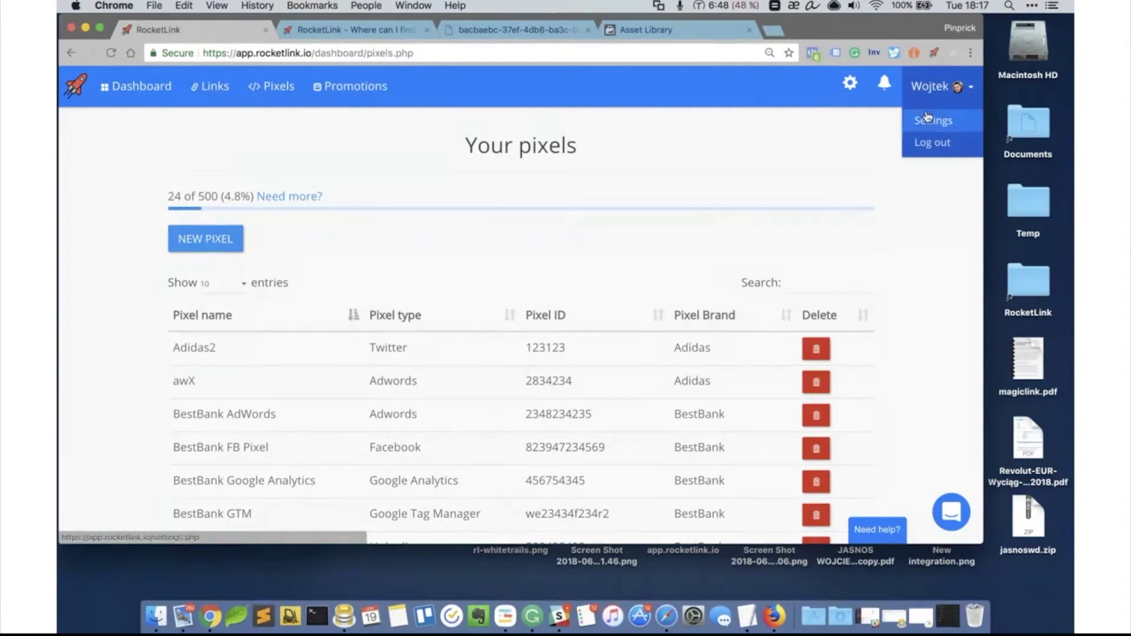
{"action": "left_click", "coordinate": [925, 120]}
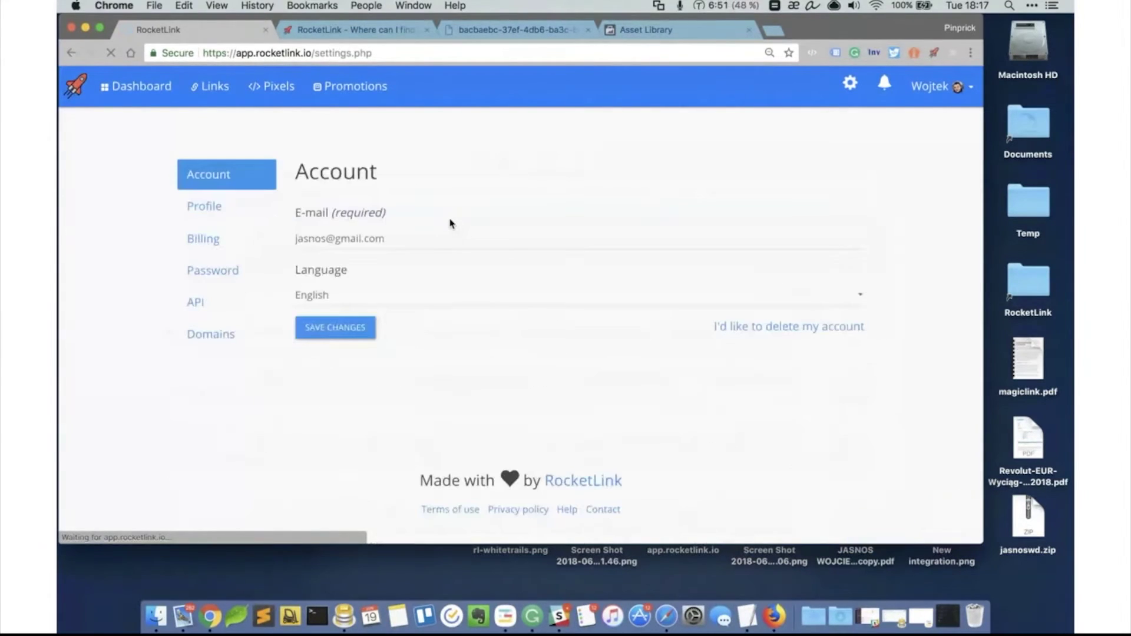
{"action": "left_click", "coordinate": [206, 346]}
{"action": "left_click", "coordinate": [250, 203]}
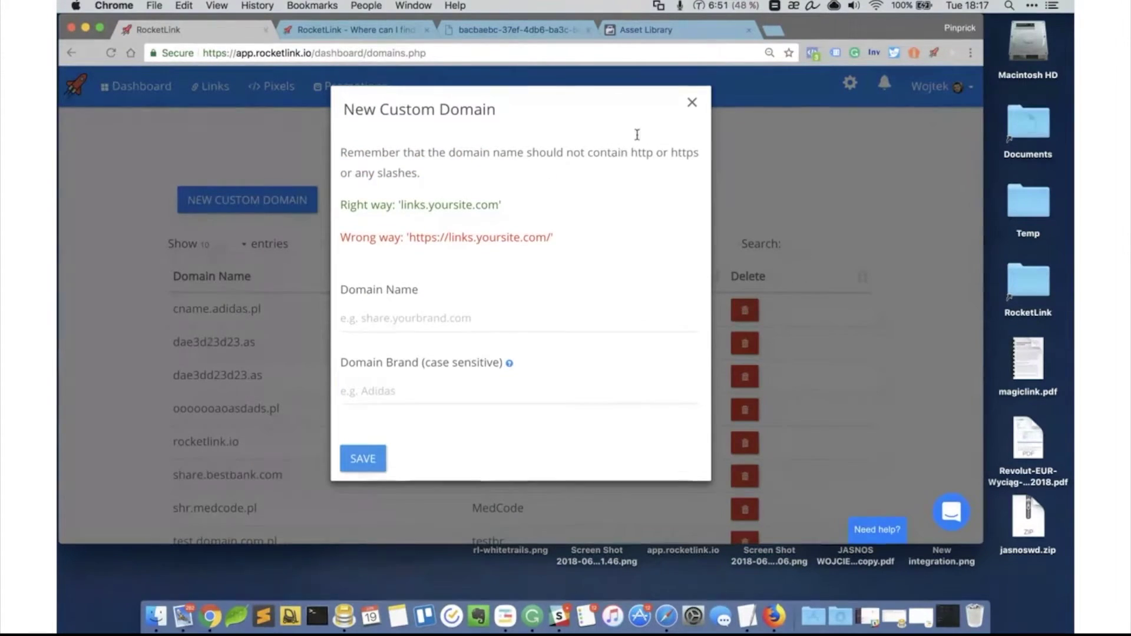
{"action": "left_click", "coordinate": [692, 103]}
Return to the dashboard, view the RocketLink browser extension's link-shortening form with its brand and name options, and dismiss it
{"action": "left_click", "coordinate": [105, 85]}
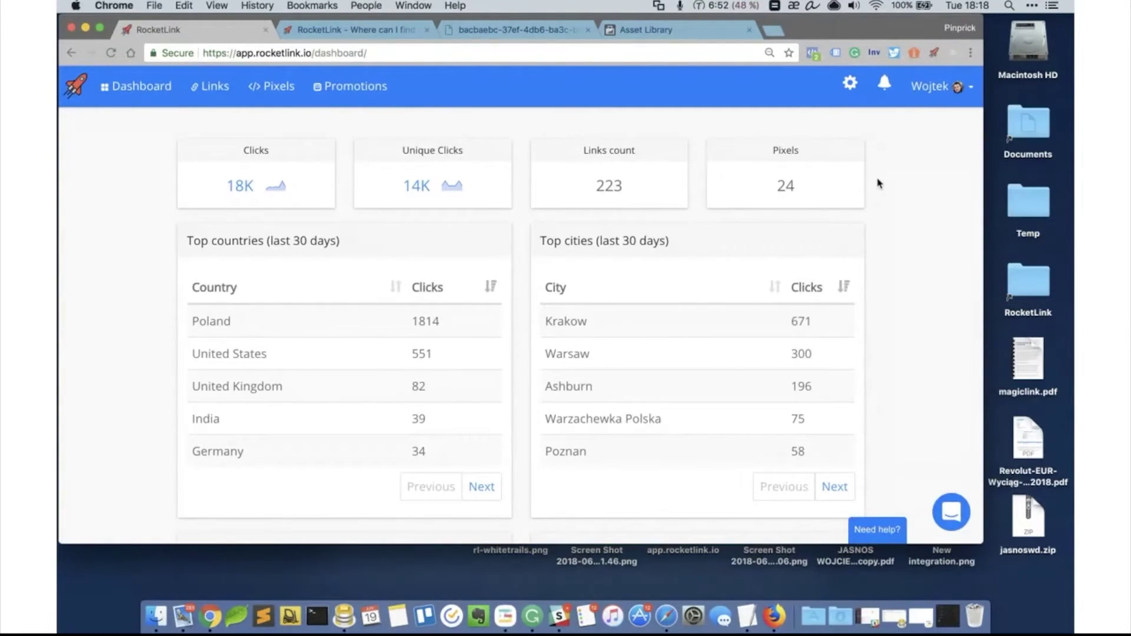
{"action": "left_click", "coordinate": [933, 53]}
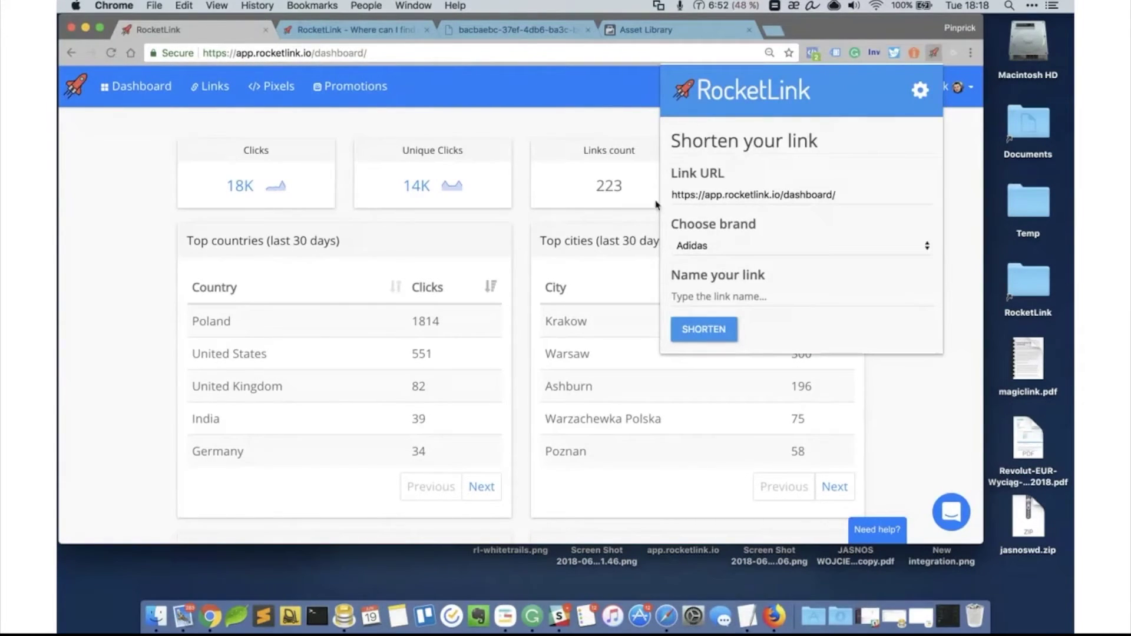
{"action": "left_click_drag", "start_coordinate": [670, 275], "coordinate": [778, 276]}
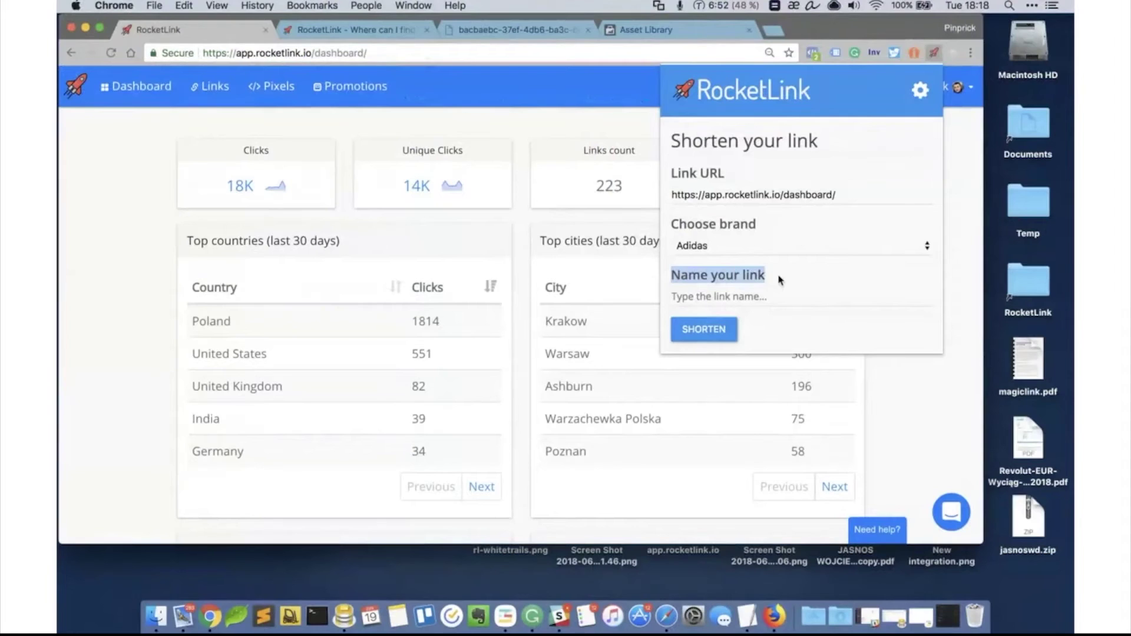
{"action": "left_click", "coordinate": [777, 277]}
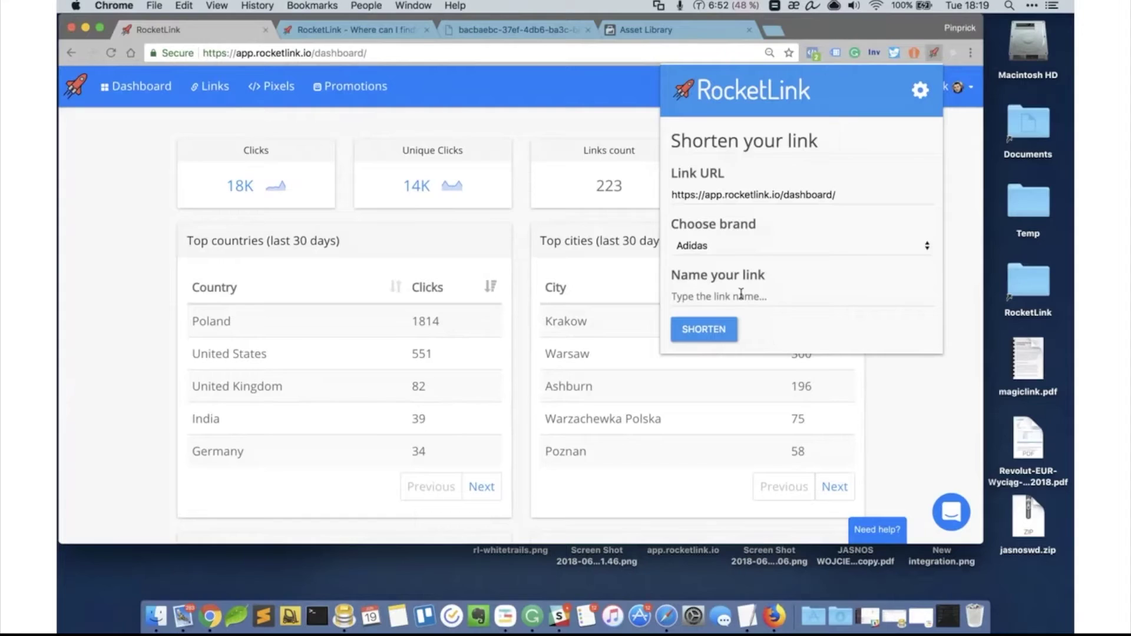
{"action": "left_click", "coordinate": [152, 255]}
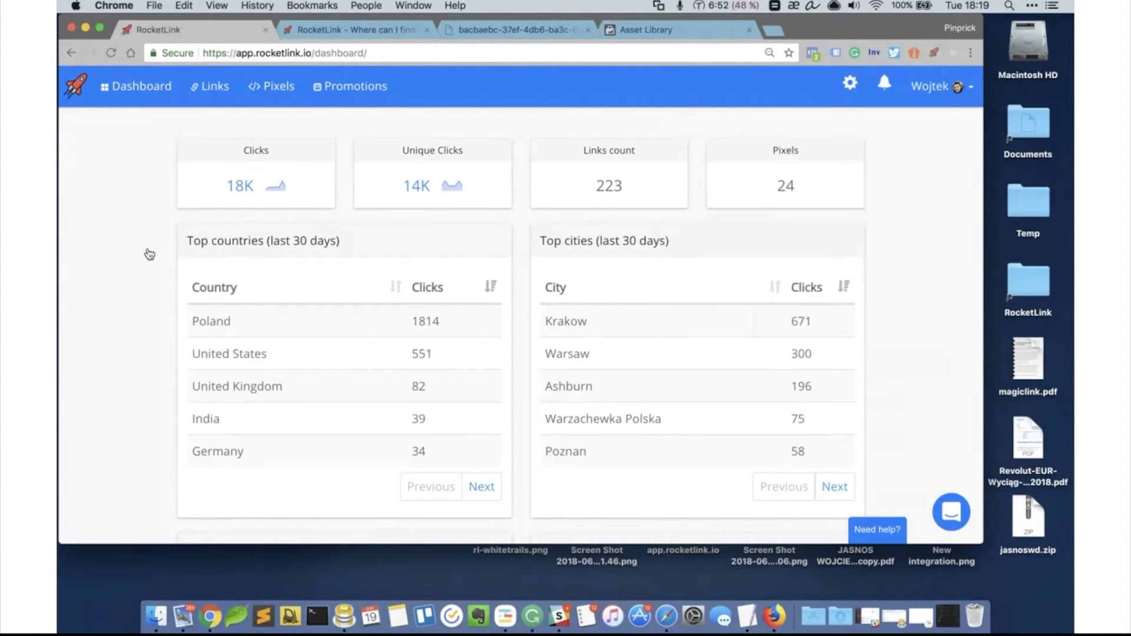
Open the links list and examine the short links, their click statistics and their creation dates
{"action": "left_click", "coordinate": [214, 97]}
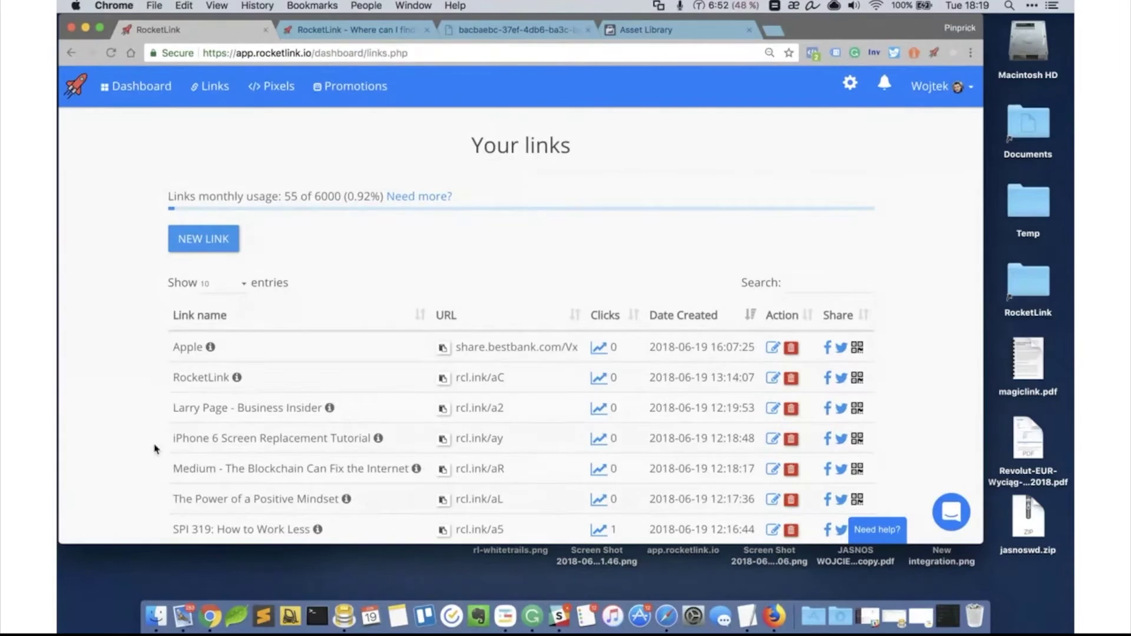
{"action": "scroll", "coordinate": [510, 255], "scroll_direction": "down", "scroll_amount": 1}
{"action": "scroll", "coordinate": [509, 254], "scroll_direction": "down", "scroll_amount": 1}
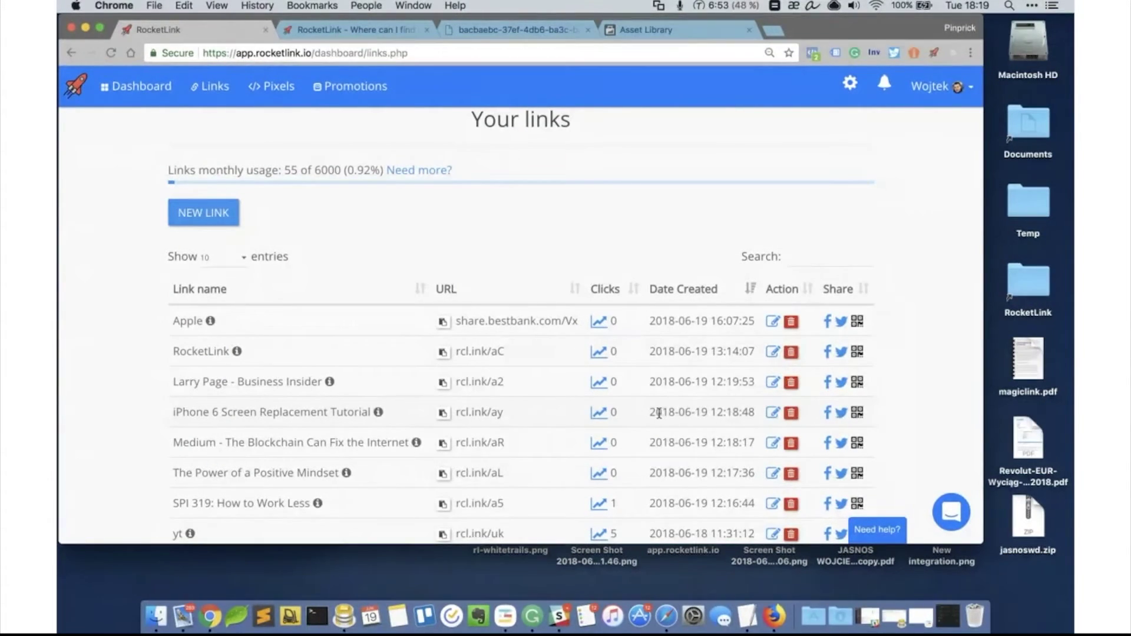
{"action": "left_click_drag", "start_coordinate": [650, 411], "coordinate": [734, 412]}
{"action": "left_click", "coordinate": [756, 414]}
{"action": "scroll", "coordinate": [911, 413], "scroll_direction": "down", "scroll_amount": 3}
{"action": "scroll", "coordinate": [910, 407], "scroll_direction": "down", "scroll_amount": 3}
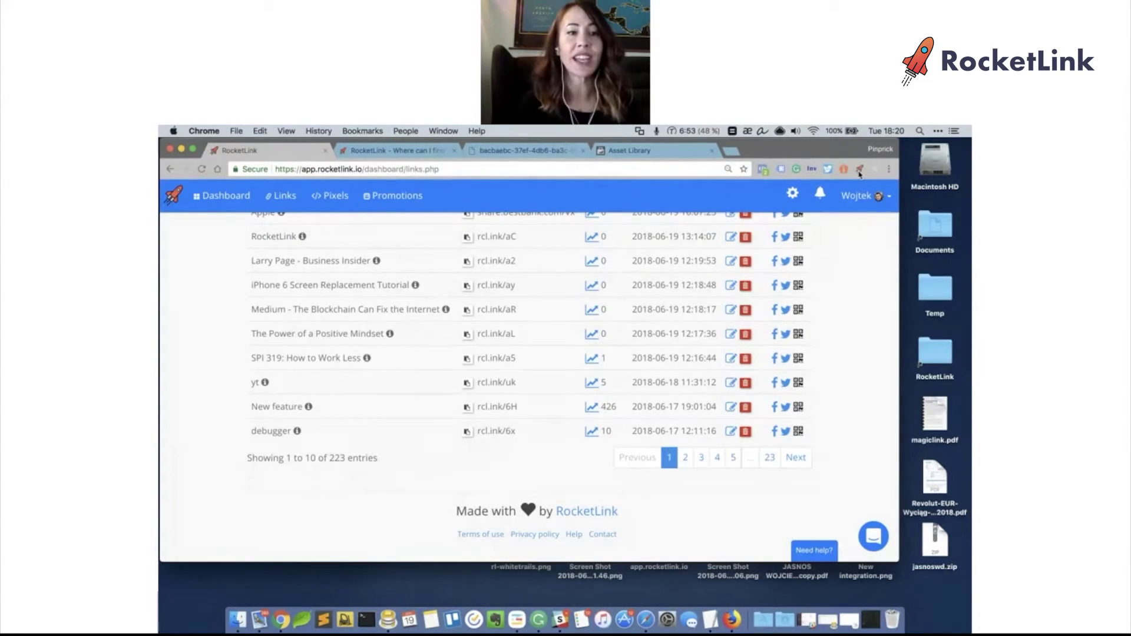
{"action": "key", "text": "XF86AudioRaiseVolume"}
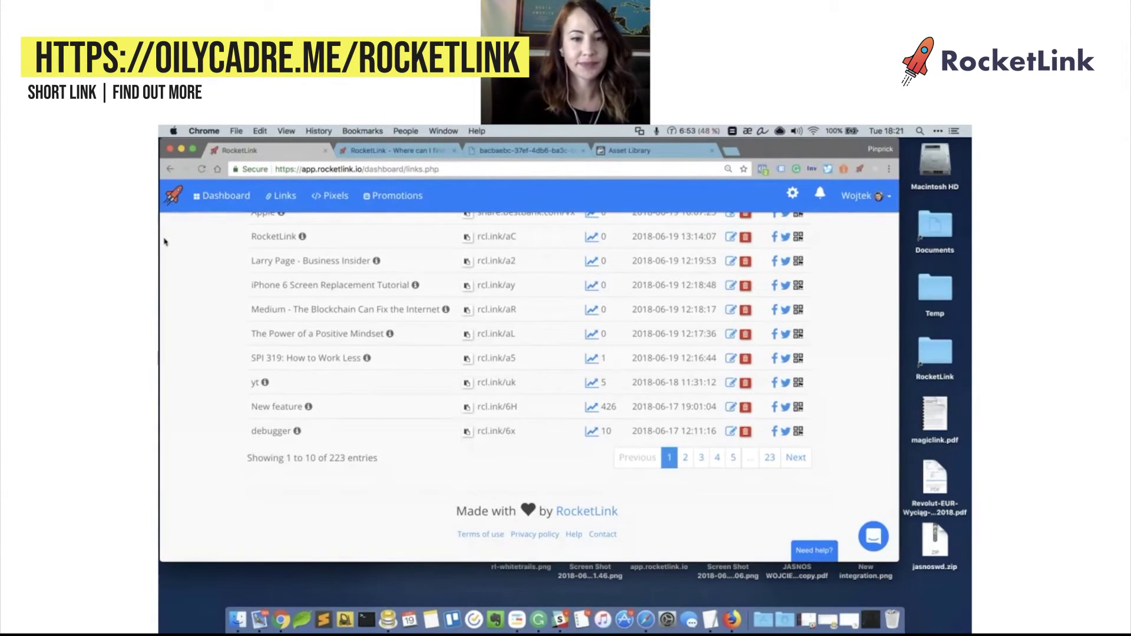
{"action": "scroll", "coordinate": [189, 300], "scroll_direction": "up", "scroll_amount": 5}
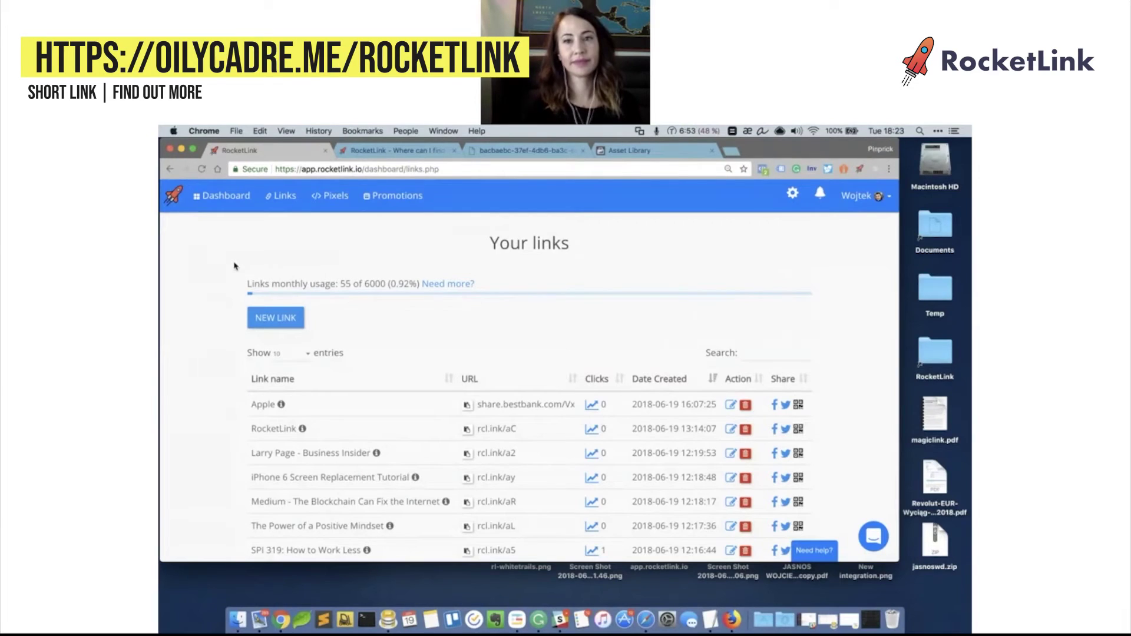
{"action": "scroll", "coordinate": [195, 313], "scroll_direction": "down", "scroll_amount": 2}
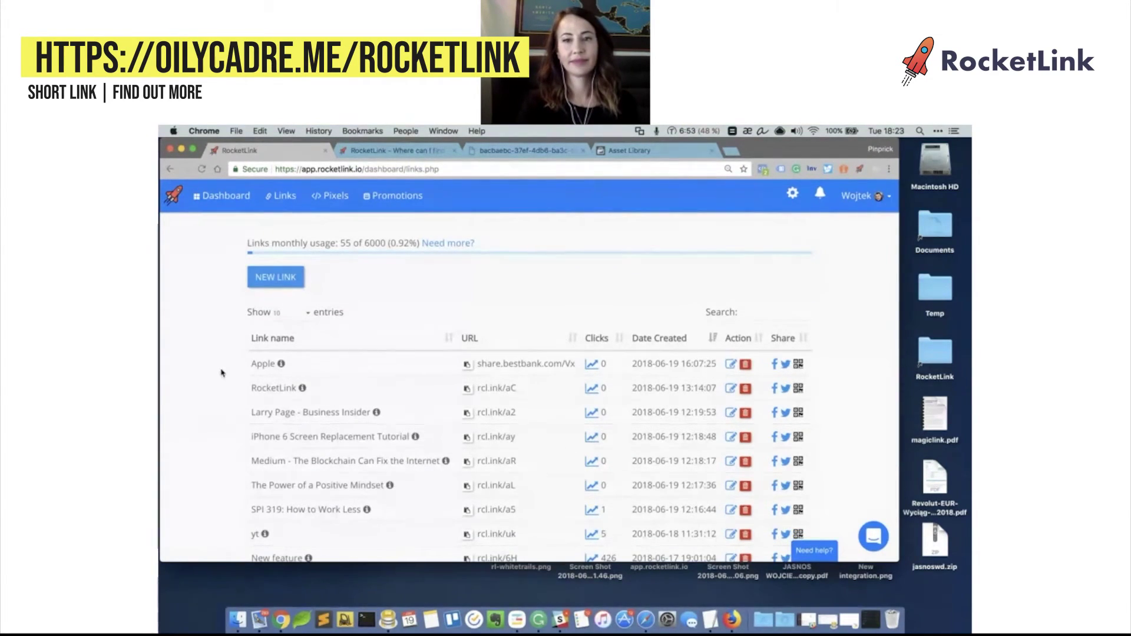
{"action": "scroll", "coordinate": [229, 370], "scroll_direction": "up", "scroll_amount": 1}
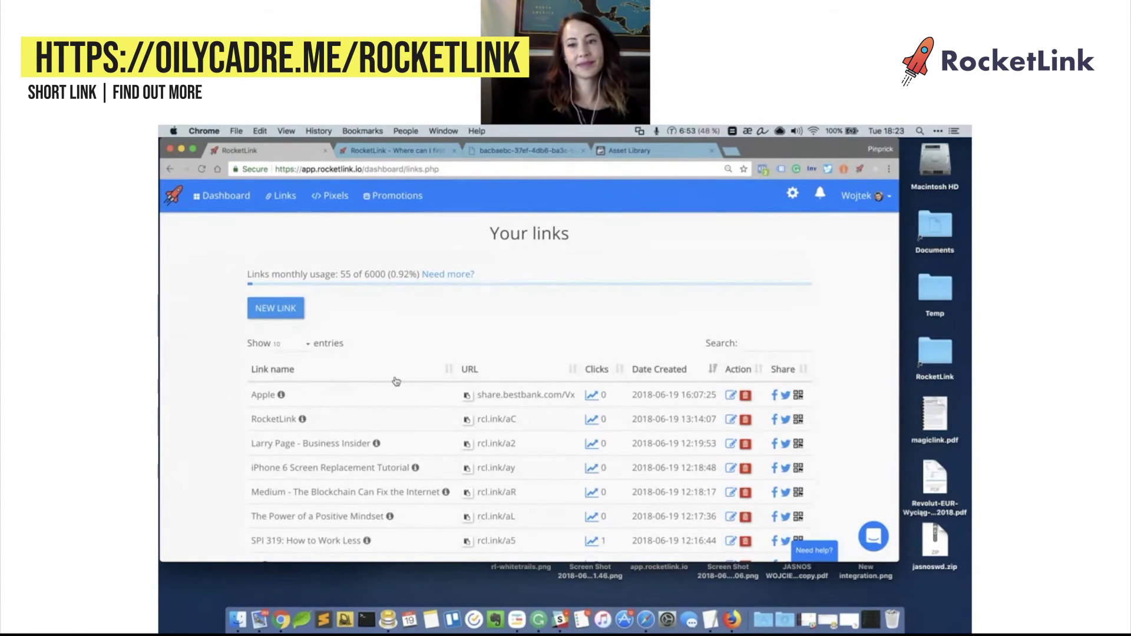
{"action": "left_click", "coordinate": [781, 342]}
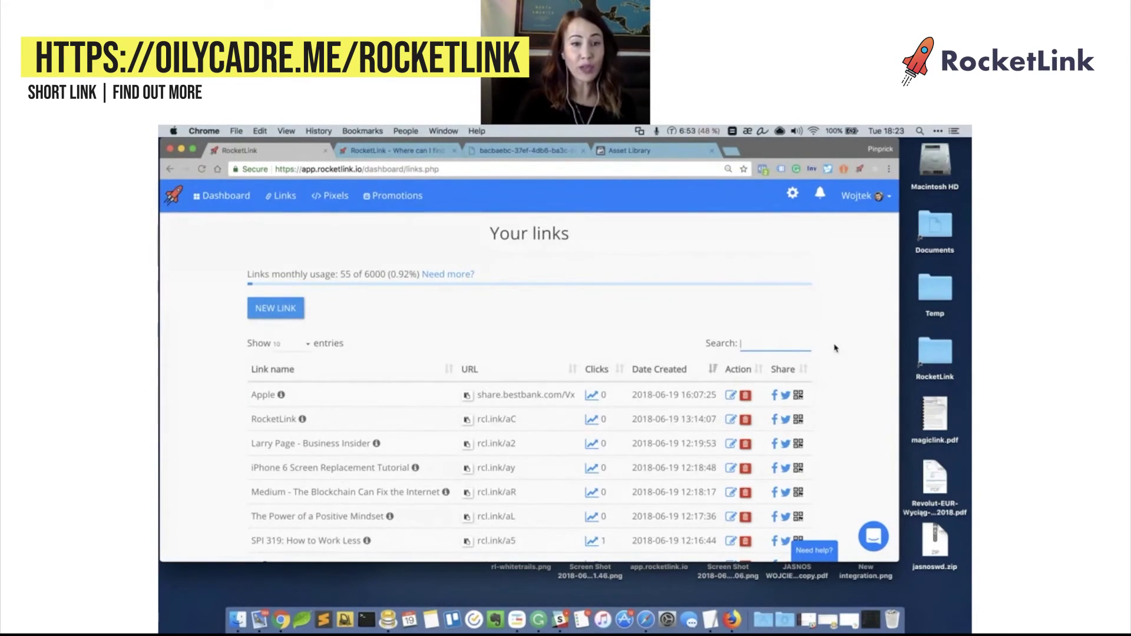
{"action": "scroll", "coordinate": [806, 359], "scroll_direction": "up", "scroll_amount": 1}
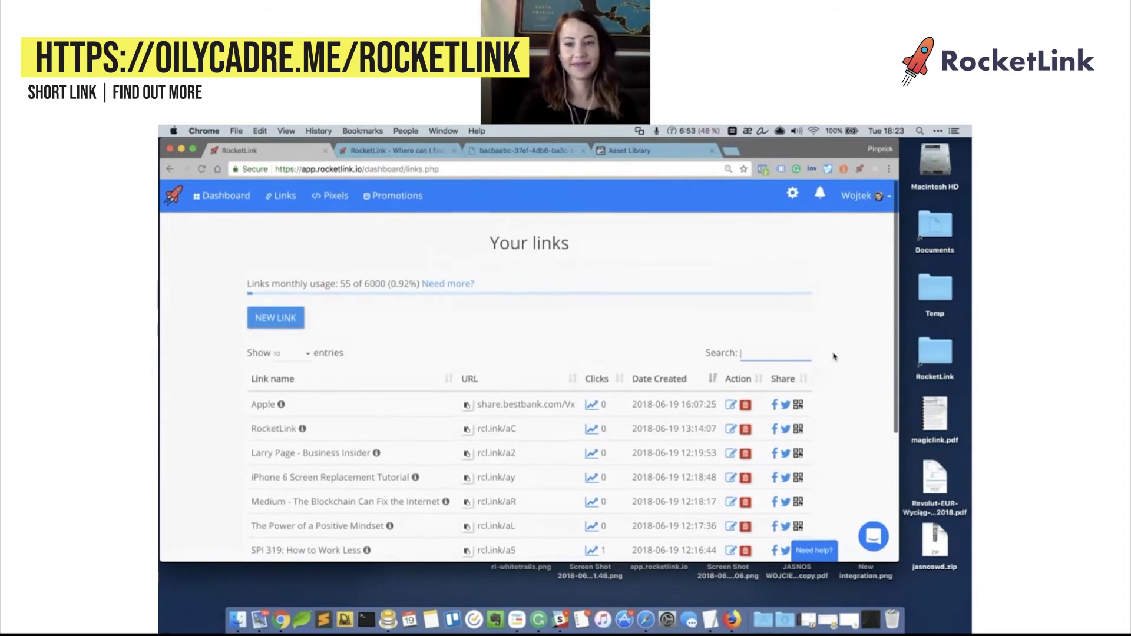
{"action": "left_click", "coordinate": [842, 355]}
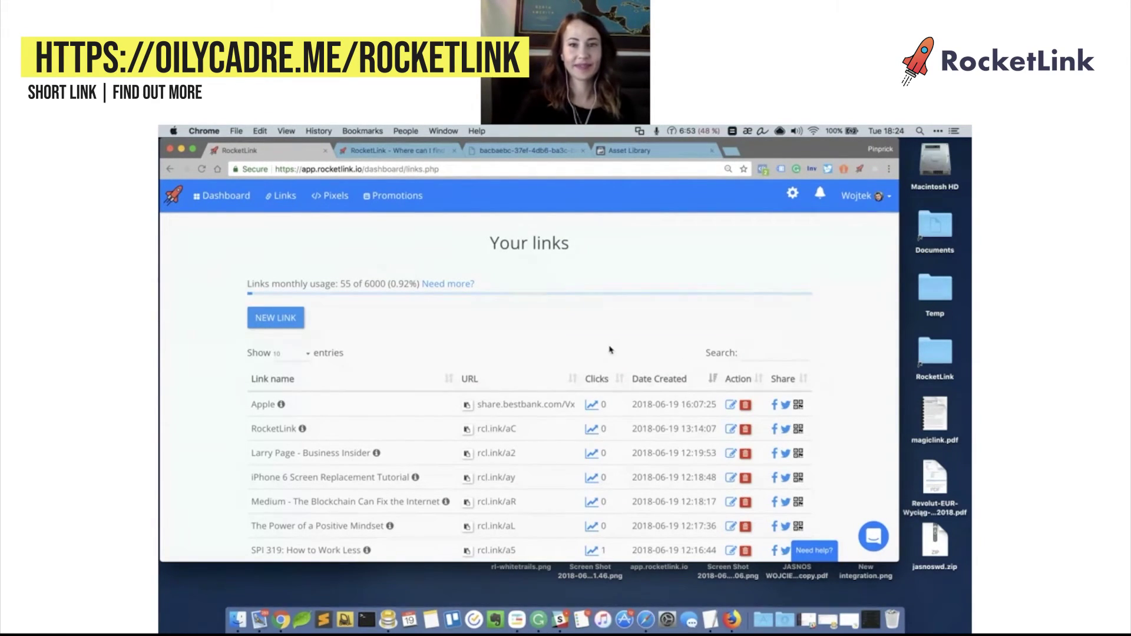
{"action": "left_click", "coordinate": [787, 354]}
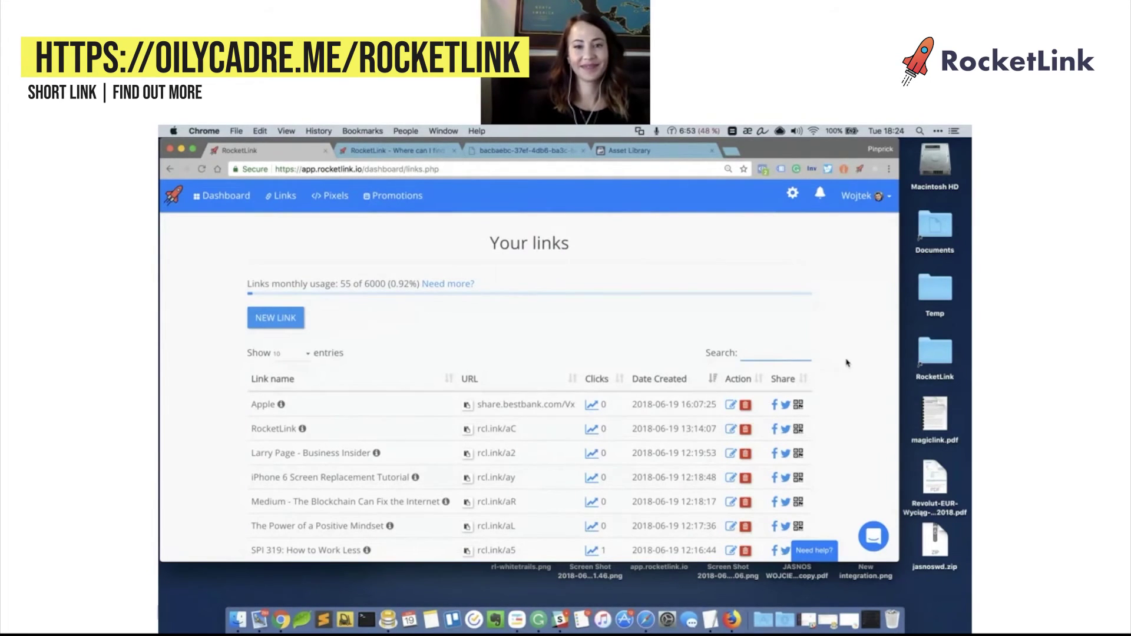
{"action": "scroll", "coordinate": [847, 363], "scroll_direction": "down", "scroll_amount": 1}
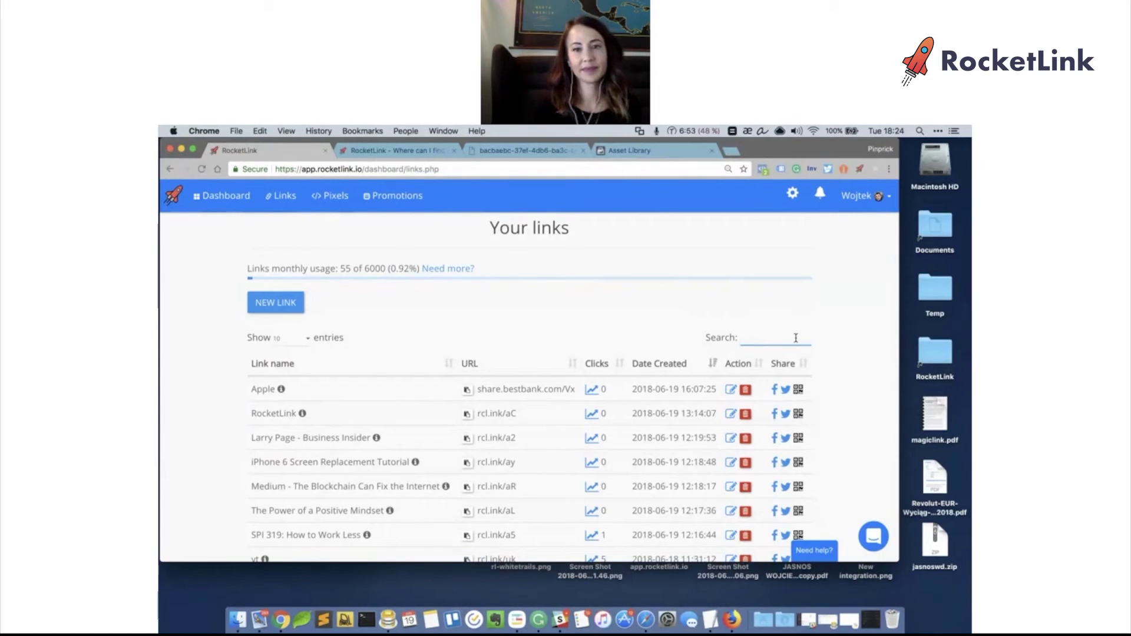
Search the links list for "Bloc" to find the "Medium - The Blockchain Can Fix the Internet" link
{"action": "scroll", "coordinate": [242, 412], "scroll_direction": "down", "scroll_amount": 1}
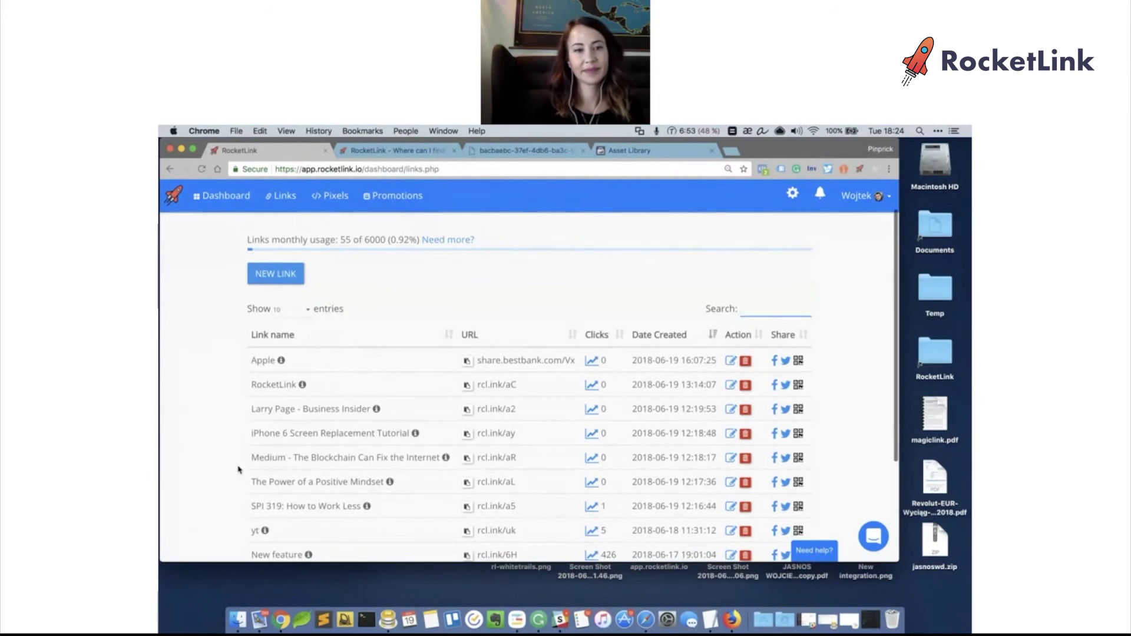
{"action": "left_click_drag", "start_coordinate": [250, 459], "coordinate": [443, 459]}
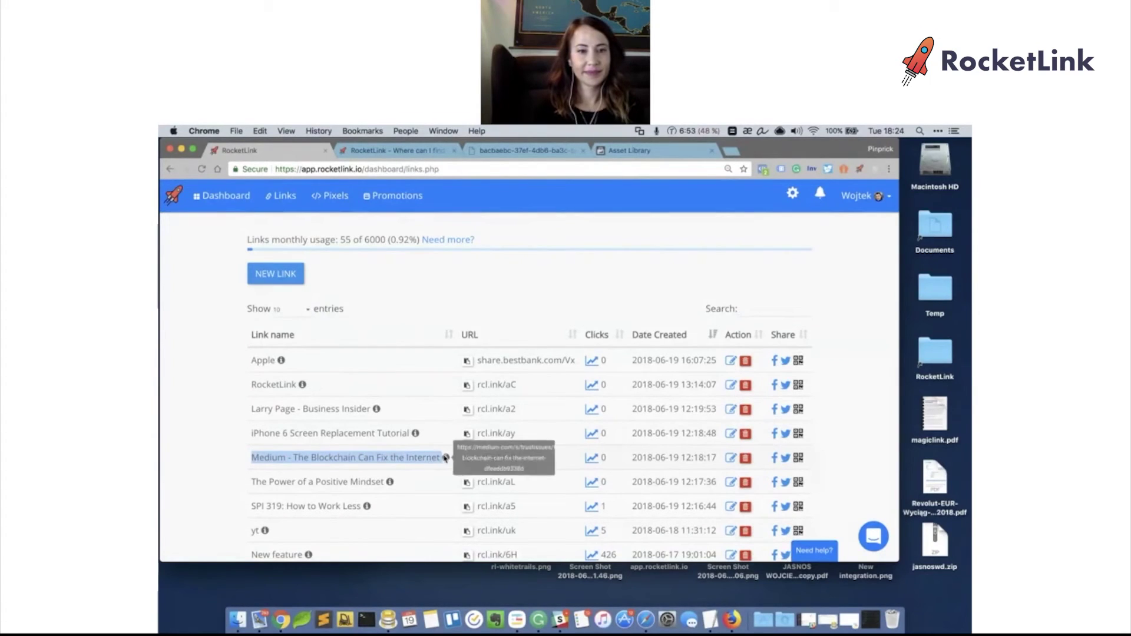
{"action": "left_click", "coordinate": [328, 462]}
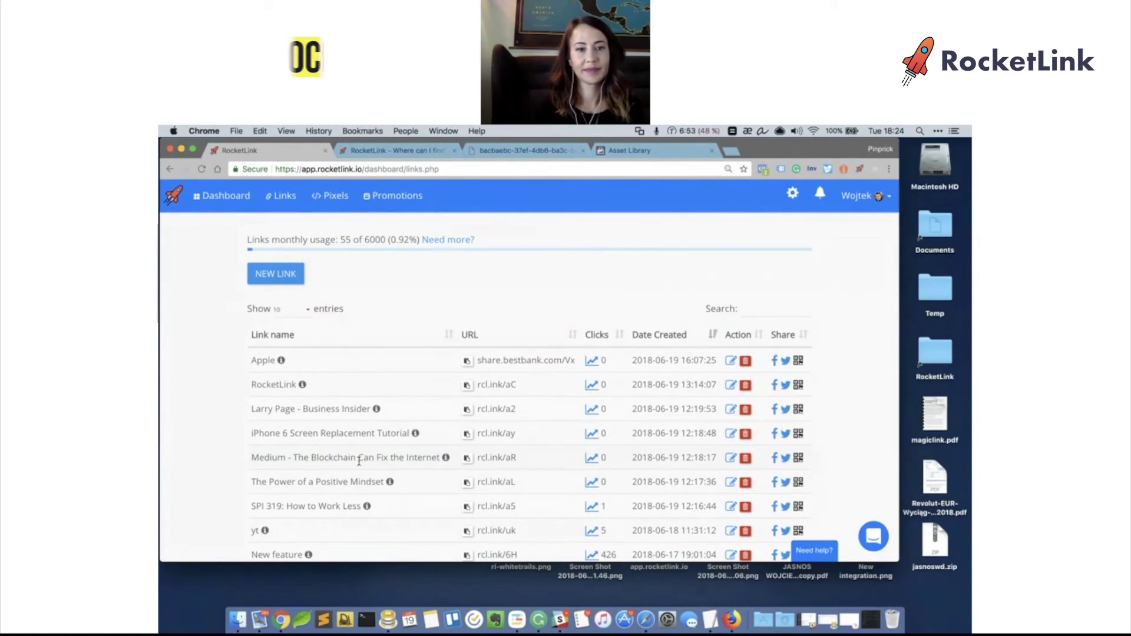
{"action": "left_click", "coordinate": [753, 311]}
{"action": "type", "text": "a"}
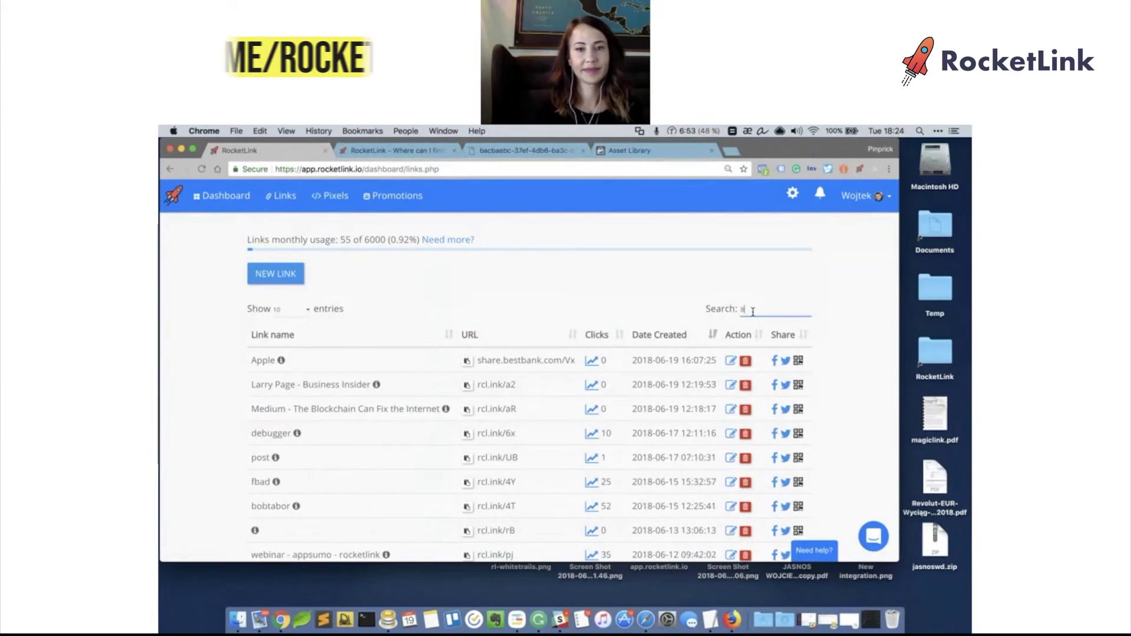
{"action": "type", "text": "loc"}
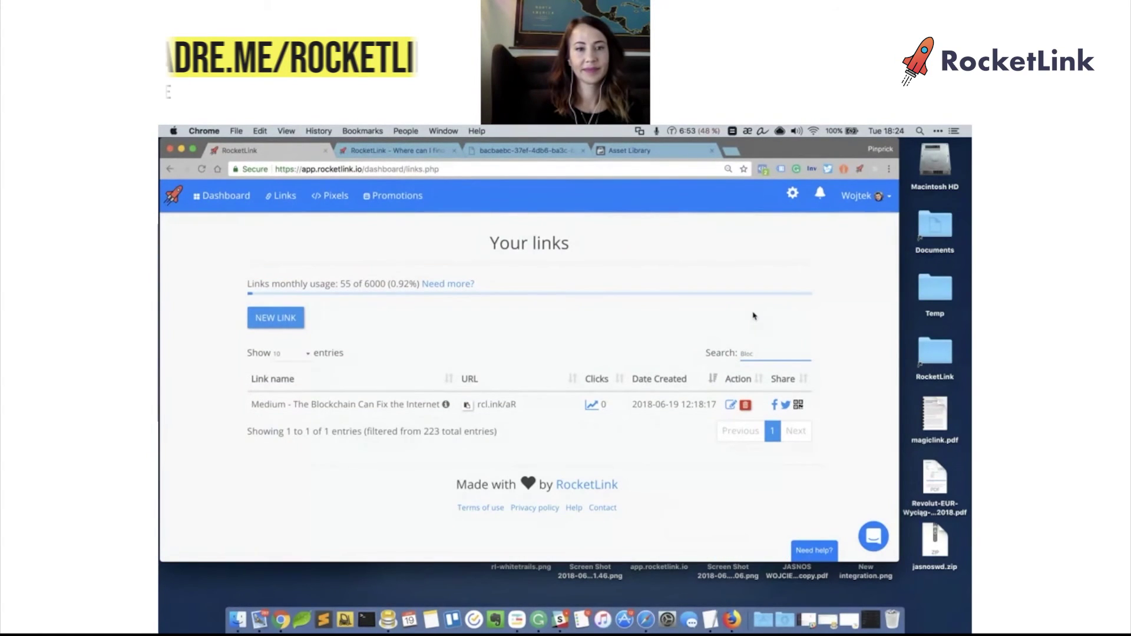
{"action": "left_click_drag", "start_coordinate": [258, 405], "coordinate": [425, 406]}
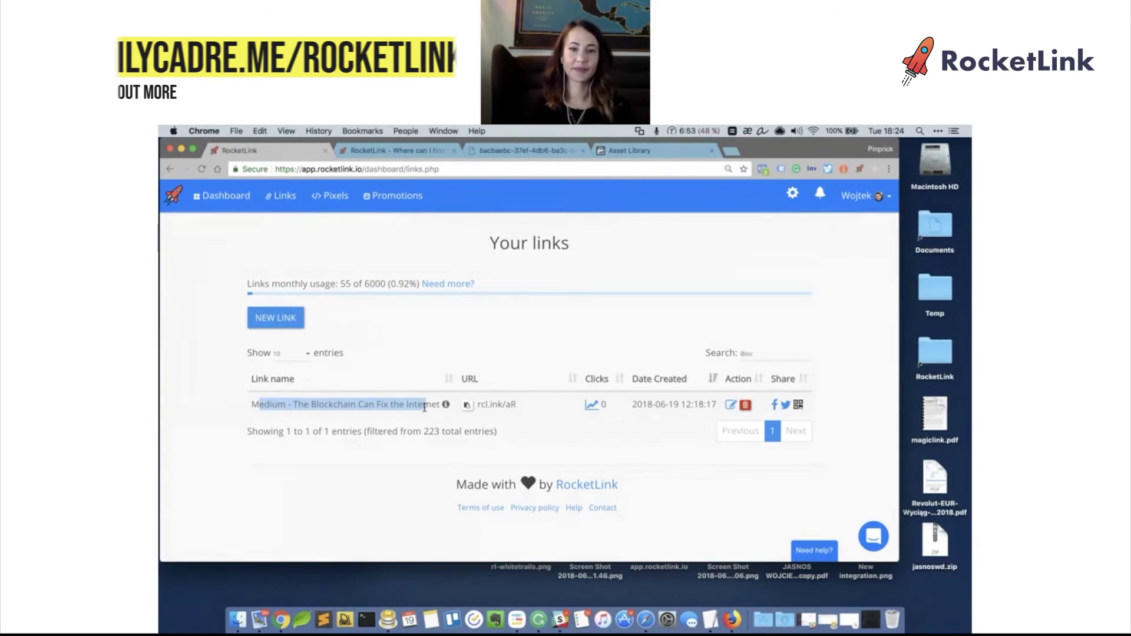
{"action": "left_click", "coordinate": [764, 352]}
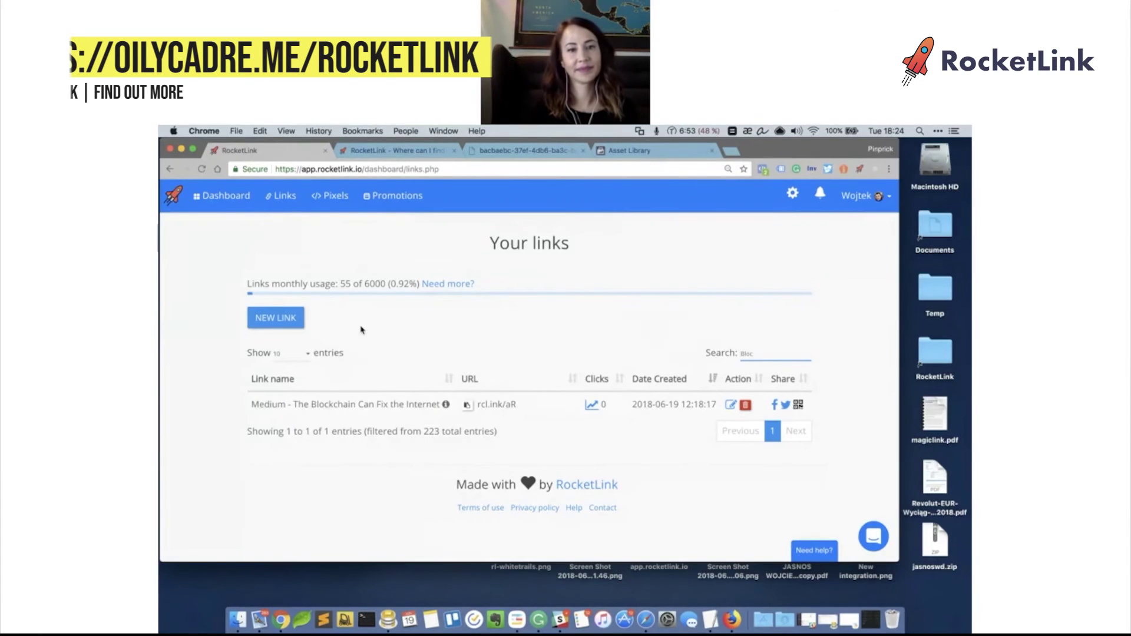
Search the Facebook pixels available for a new link for "best" to find the BestBank FB Pixel, and close the form without saving
{"action": "left_click", "coordinate": [281, 325]}
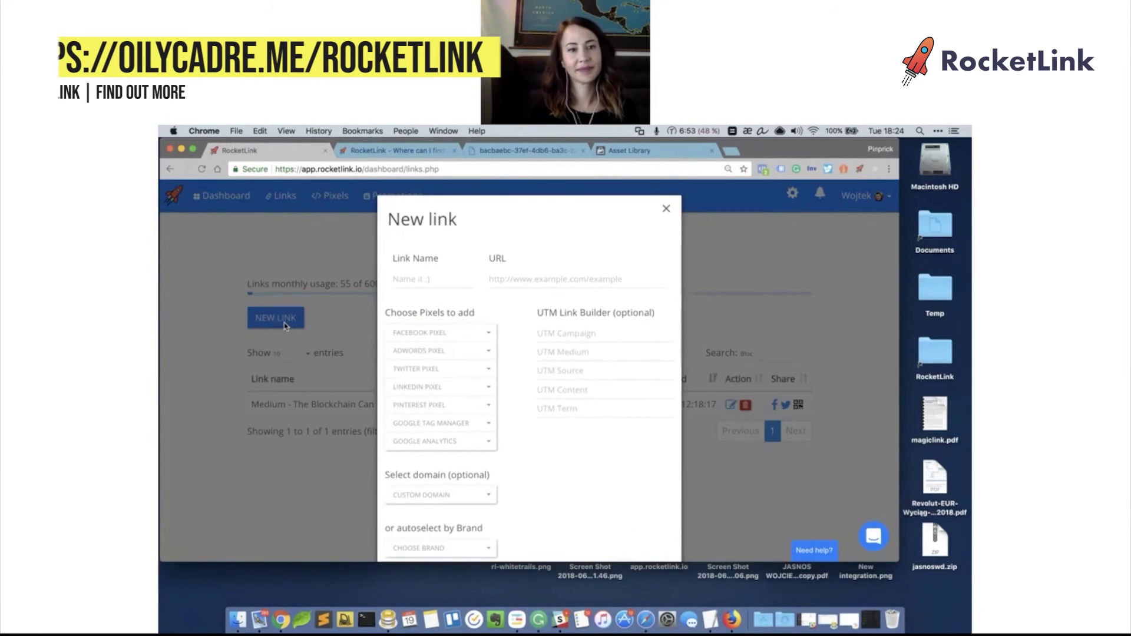
{"action": "scroll", "coordinate": [459, 307], "scroll_direction": "down", "scroll_amount": 1}
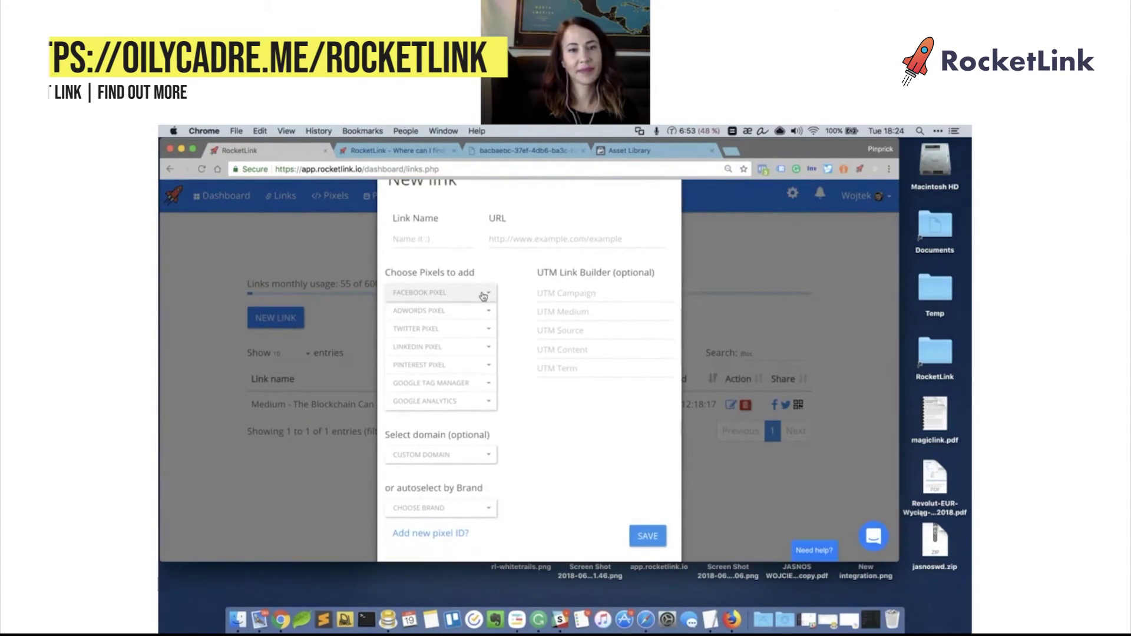
{"action": "left_click", "coordinate": [465, 298]}
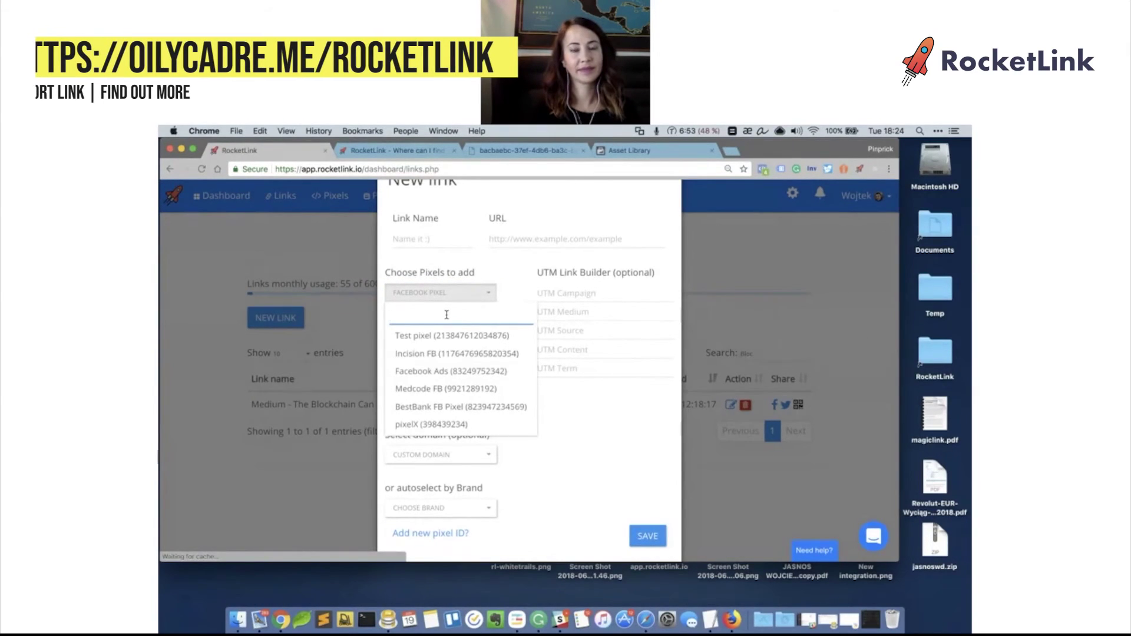
{"action": "type", "text": "b"}
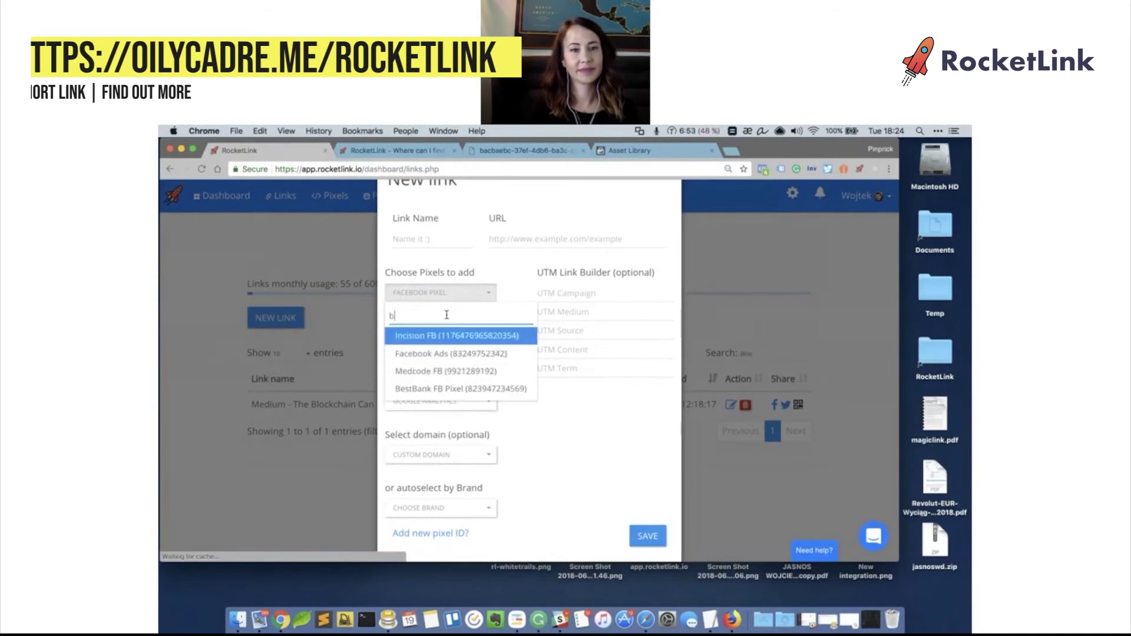
{"action": "type", "text": "esr"}
{"action": "key", "text": "BackSpace"}
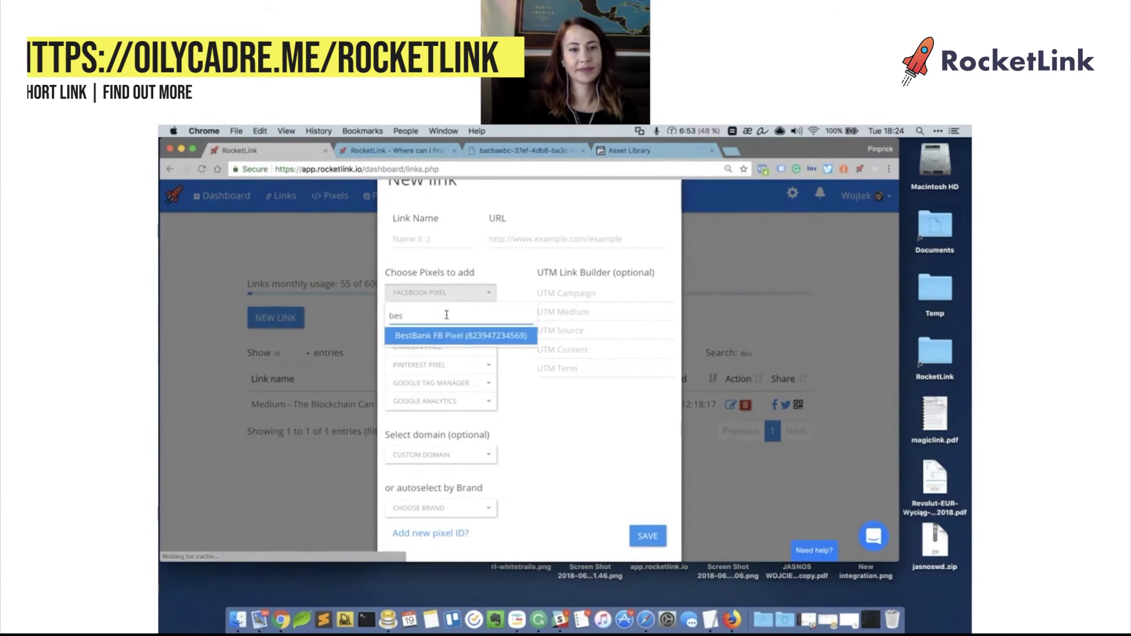
{"action": "type", "text": "t"}
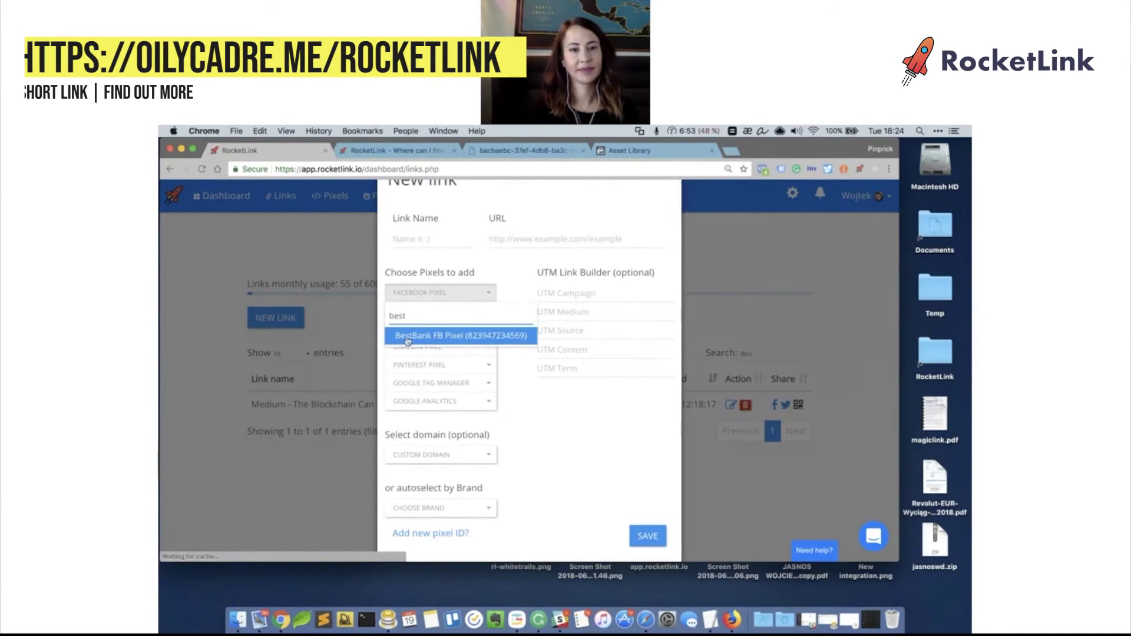
{"action": "left_click", "coordinate": [499, 337]}
{"action": "scroll", "coordinate": [664, 197], "scroll_direction": "up", "scroll_amount": 2}
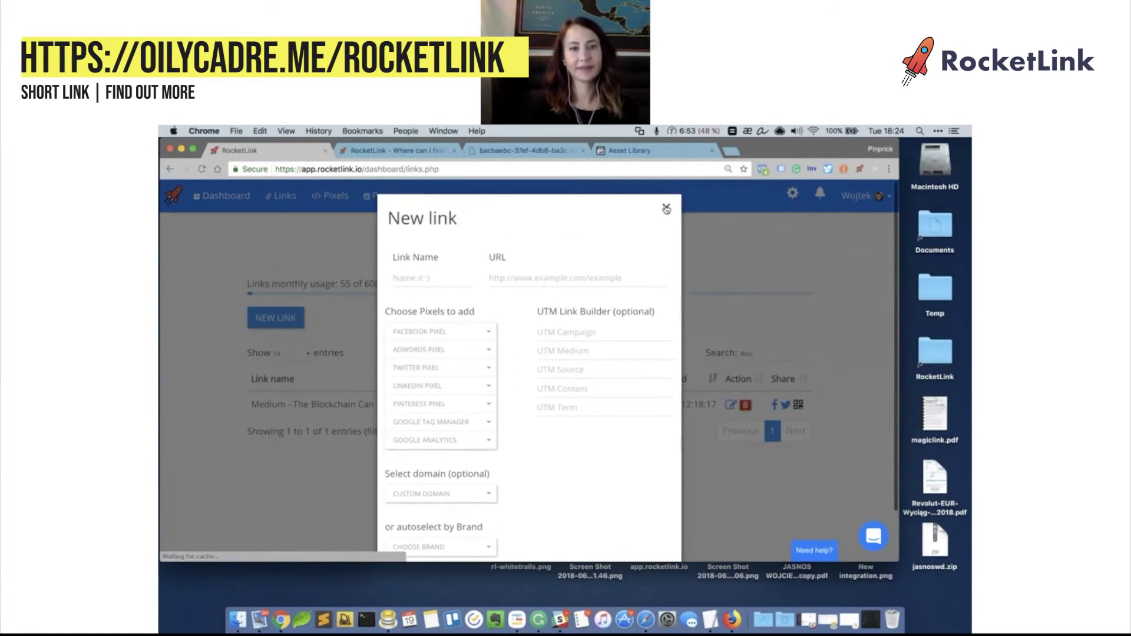
{"action": "left_click", "coordinate": [664, 207]}
{"action": "left_click_drag", "start_coordinate": [488, 247], "coordinate": [593, 247]}
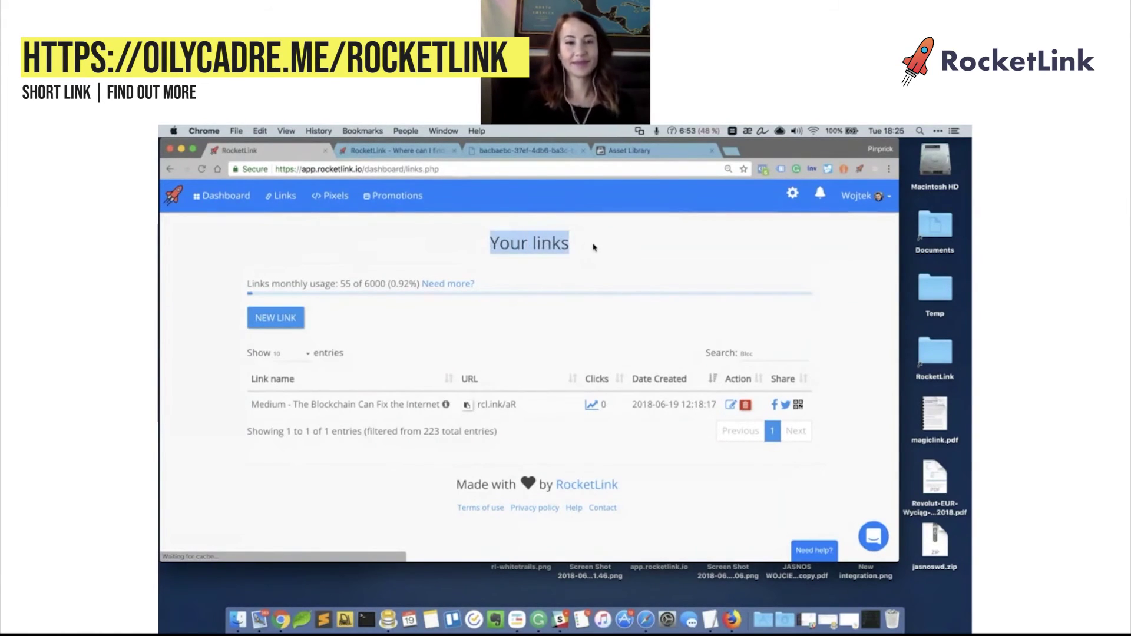
{"action": "left_click", "coordinate": [593, 248]}
{"action": "left_click", "coordinate": [405, 251]}
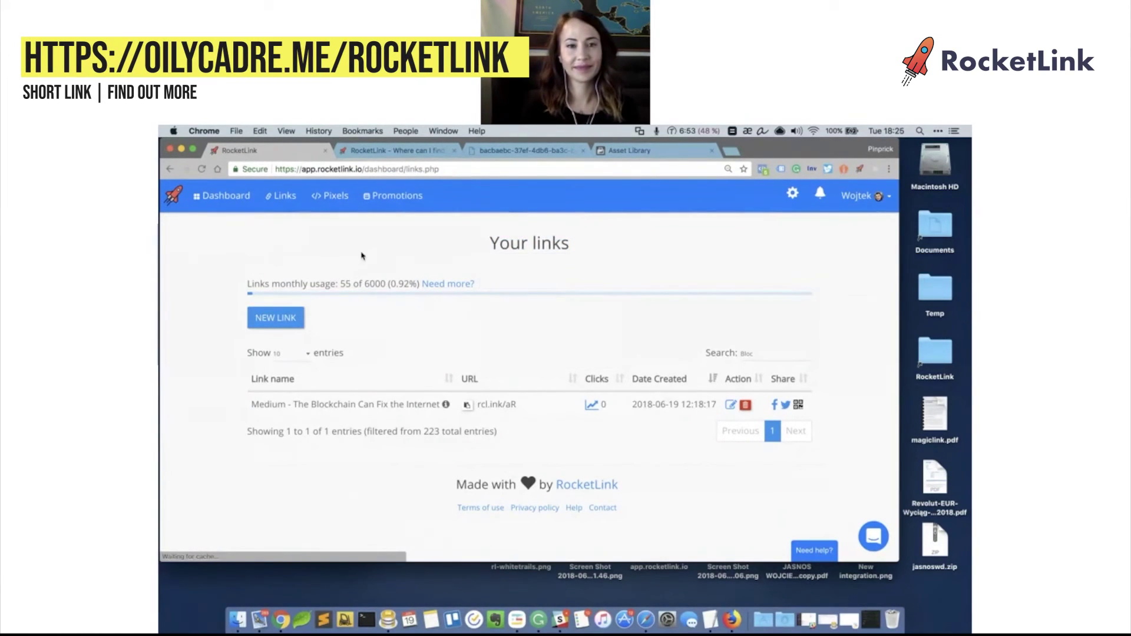